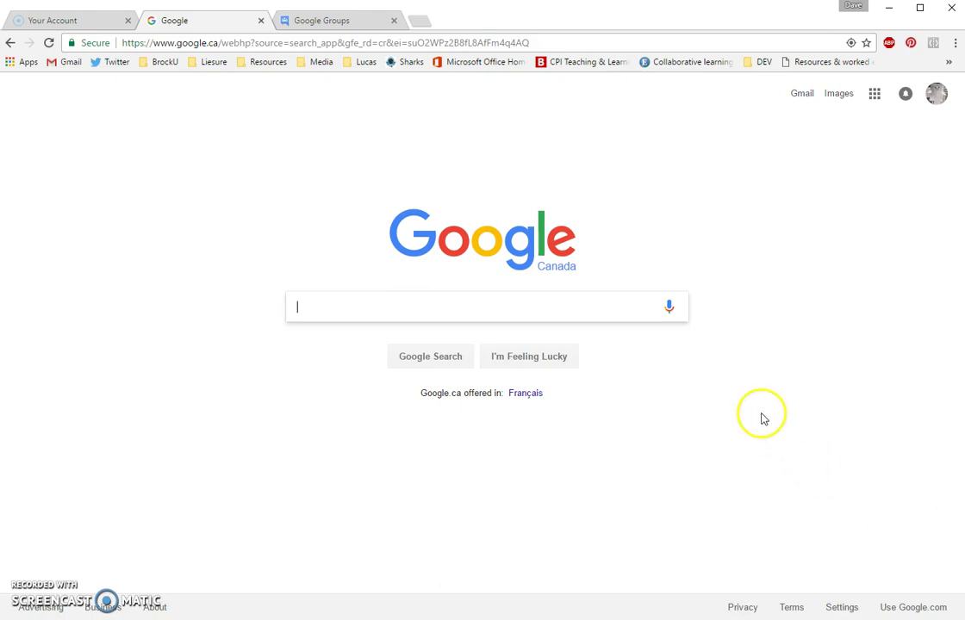
# Search Google for 'Google Sites'.
pyautogui.click(405, 310)
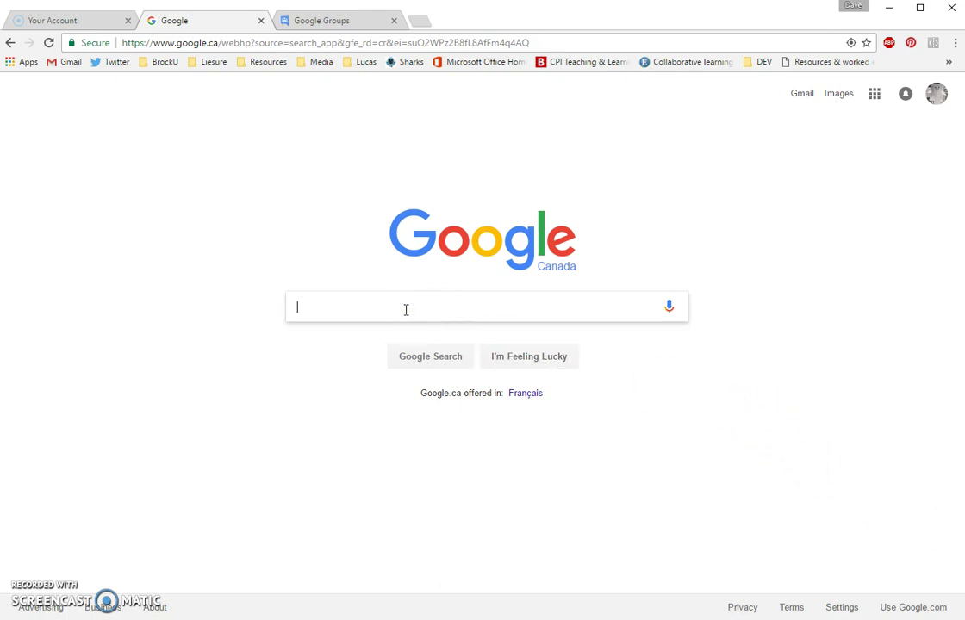
pyautogui.write('Google Sites')
pyautogui.press('Return')
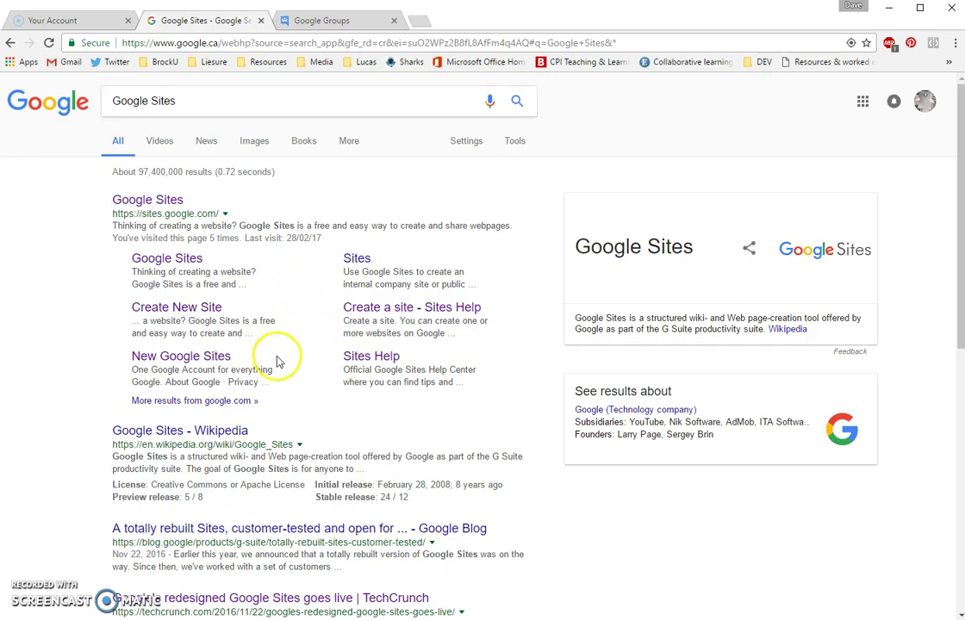
# Open New Google Sites from the results and create a blank untitled site.
pyautogui.moveTo(129, 365); pyautogui.dragTo(217, 365)
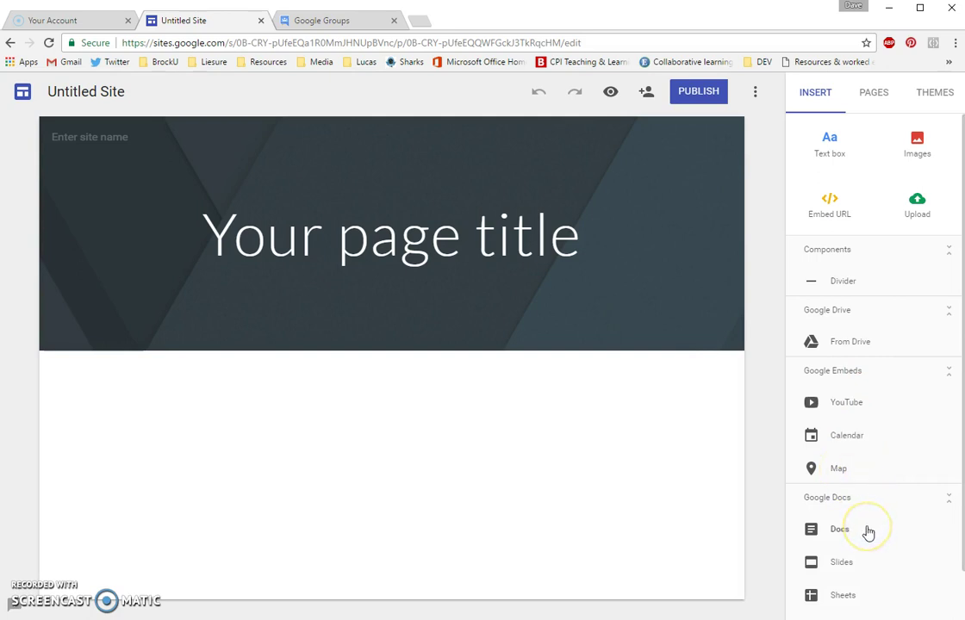
pyautogui.click(873, 570)
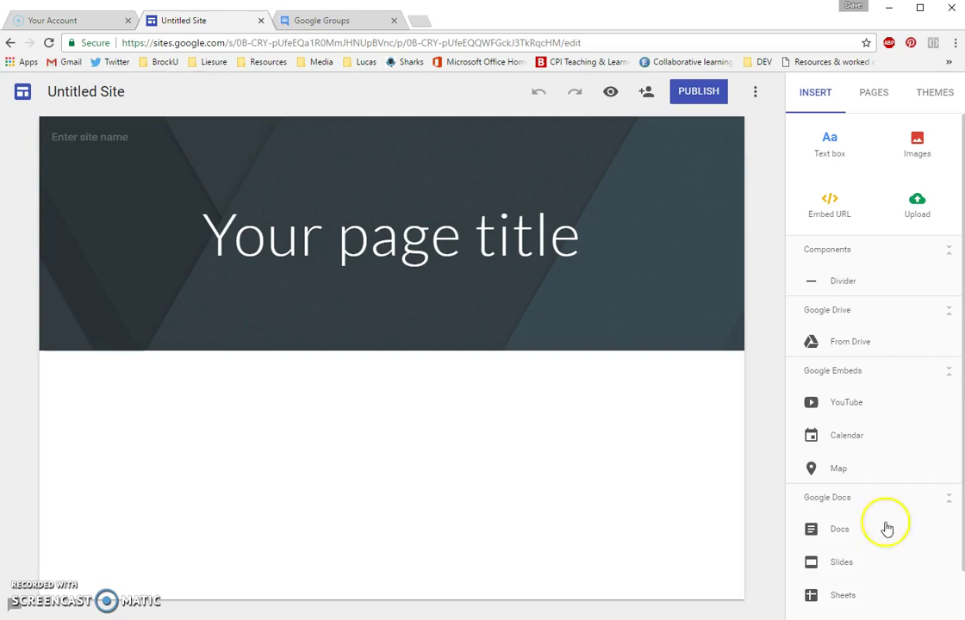
# Create pages named 'Unit Overview' and 'Lesson One' in the site's page list.
pyautogui.click(880, 98)
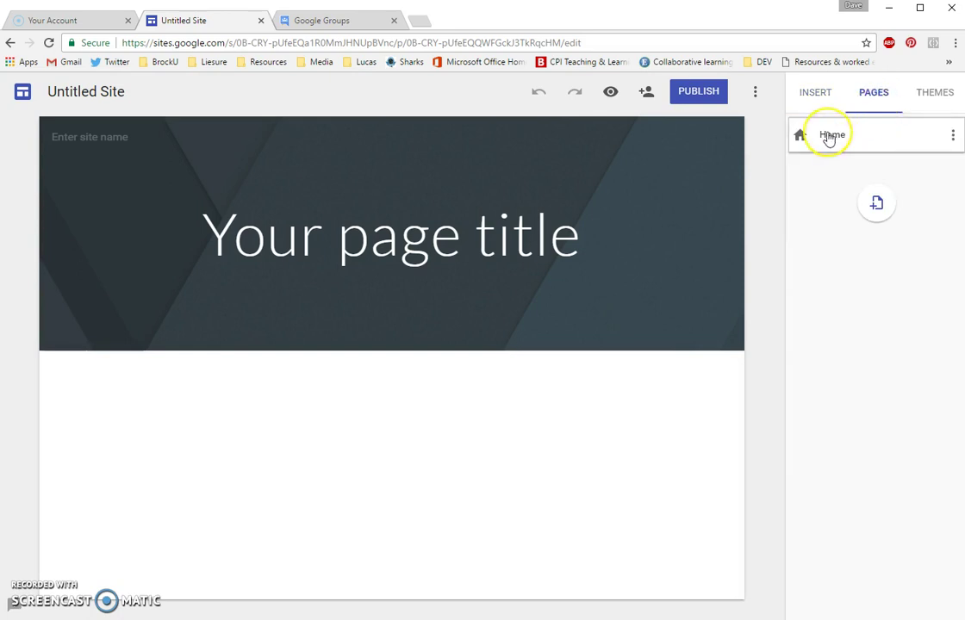
pyautogui.click(877, 205)
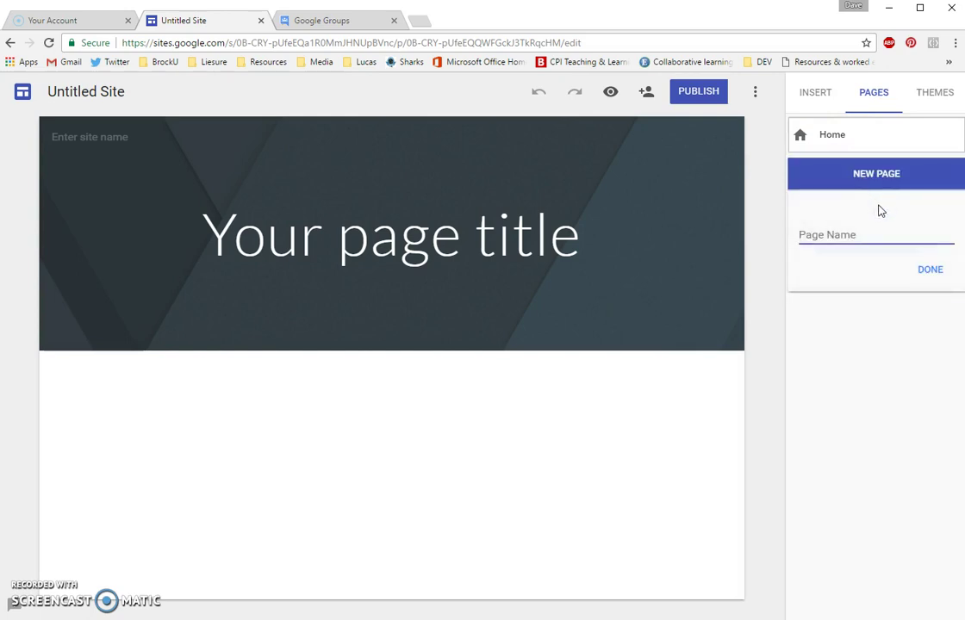
pyautogui.write('Unit Overview')
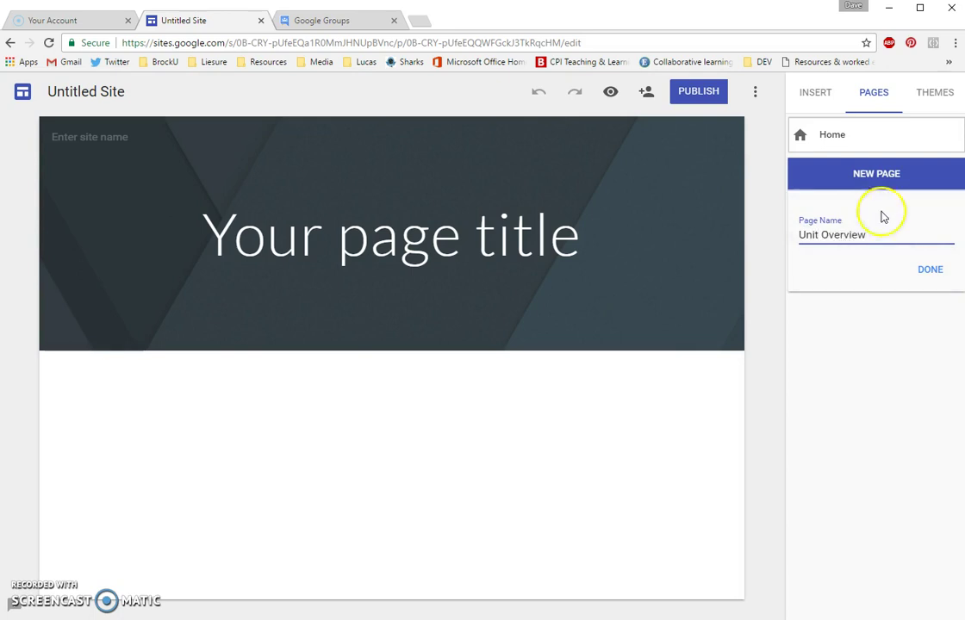
pyautogui.click(933, 271)
pyautogui.click(877, 248)
pyautogui.write('Lesson One')
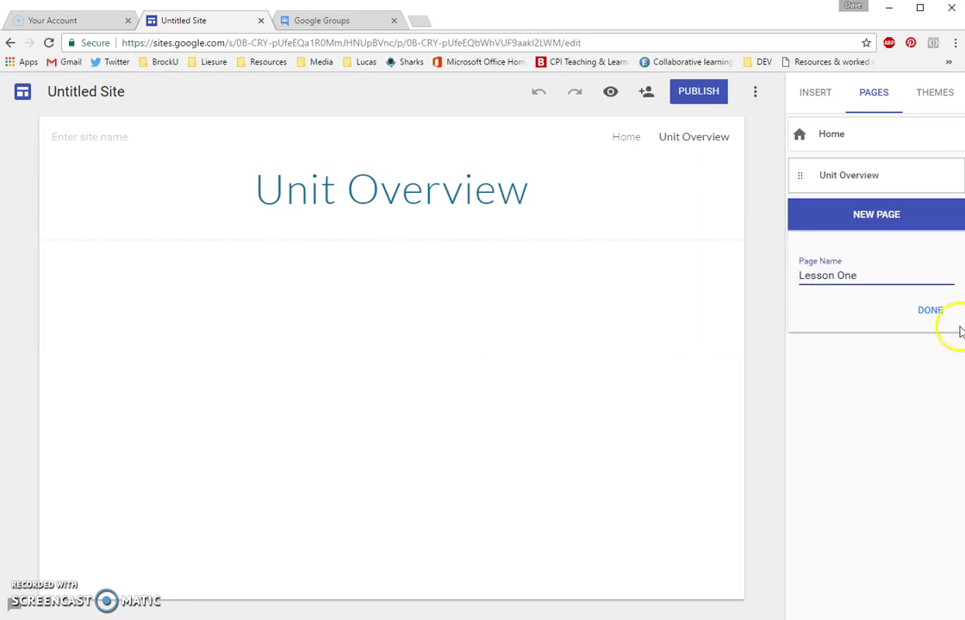
pyautogui.click(928, 311)
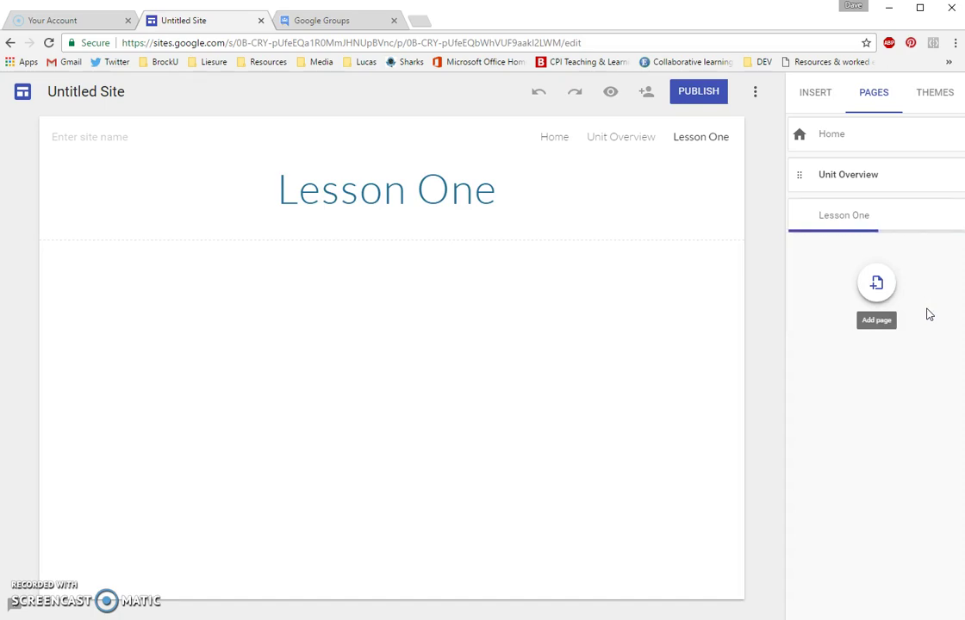
# On the Home page, apply the Diplomat theme in black with the Classic font style.
pyautogui.click(937, 95)
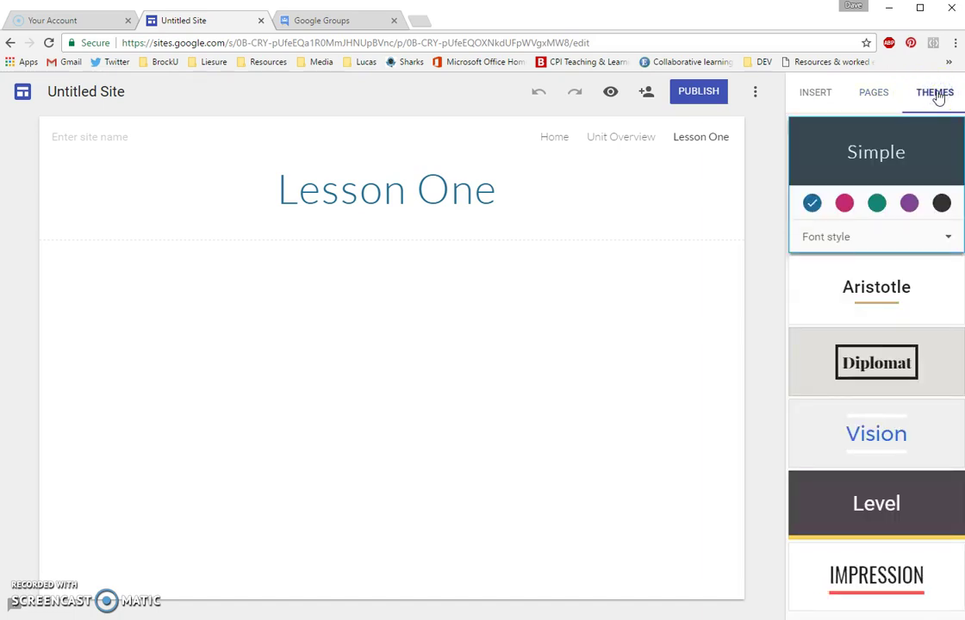
pyautogui.click(545, 142)
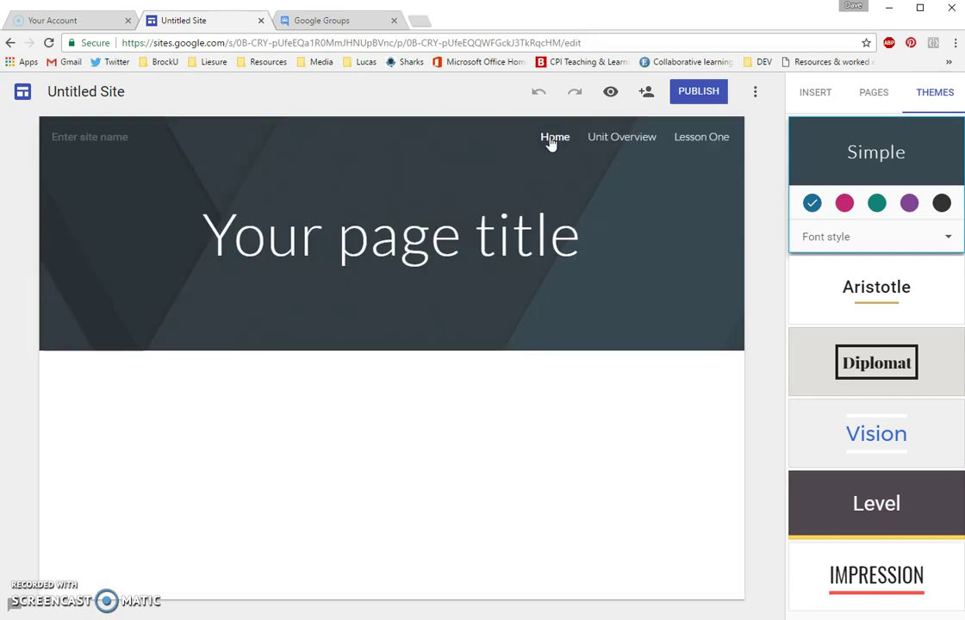
pyautogui.click(868, 151)
pyautogui.click(933, 96)
pyautogui.click(887, 273)
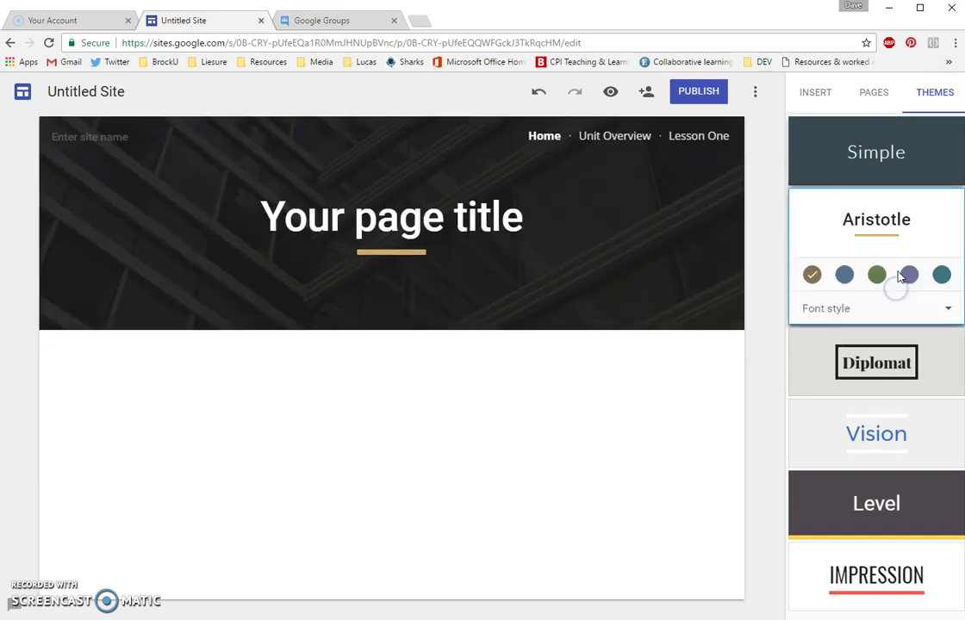
pyautogui.click(911, 363)
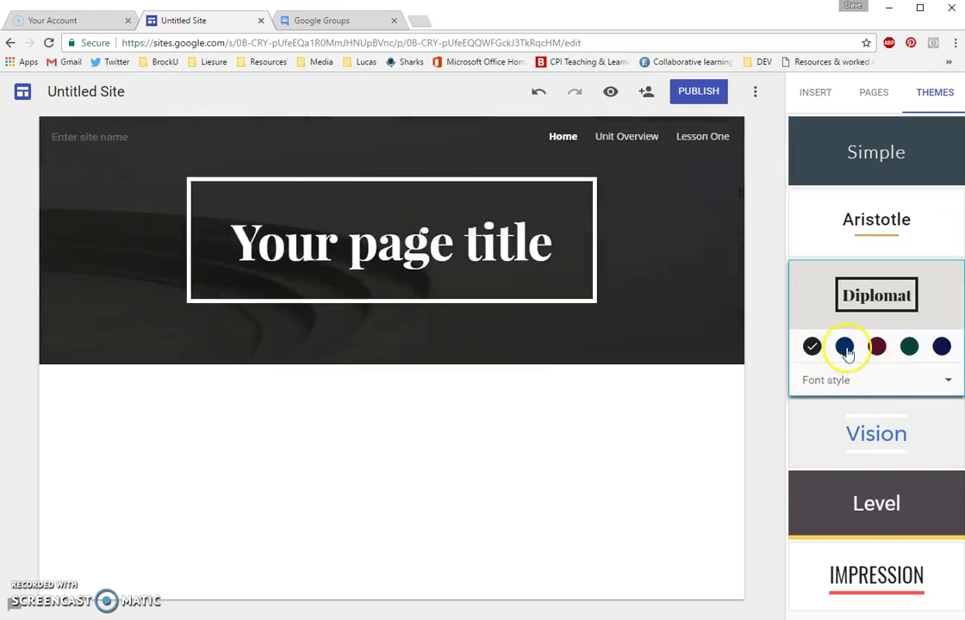
pyautogui.click(853, 380)
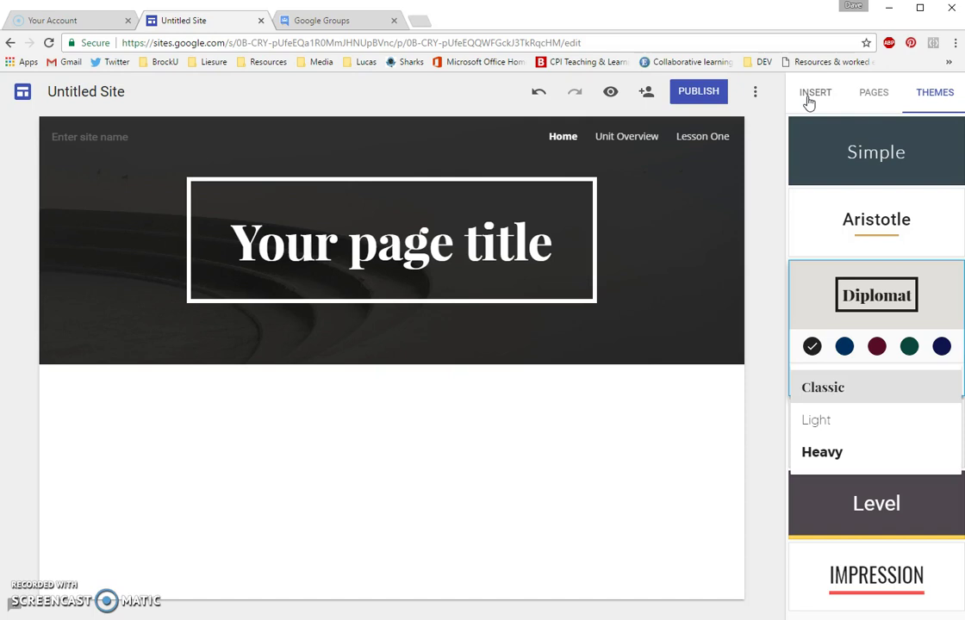
pyautogui.click(872, 95)
pyautogui.click(822, 98)
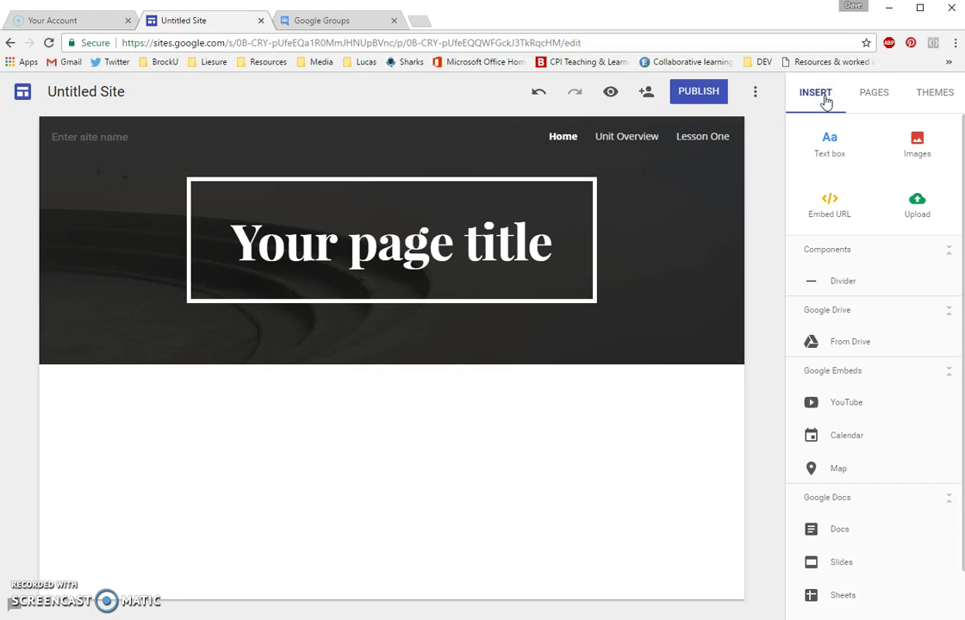
# Replace the Home header placeholder title with 'Google Sites Tutorial'.
pyautogui.click(585, 198)
pyautogui.click(557, 233)
pyautogui.click(551, 191)
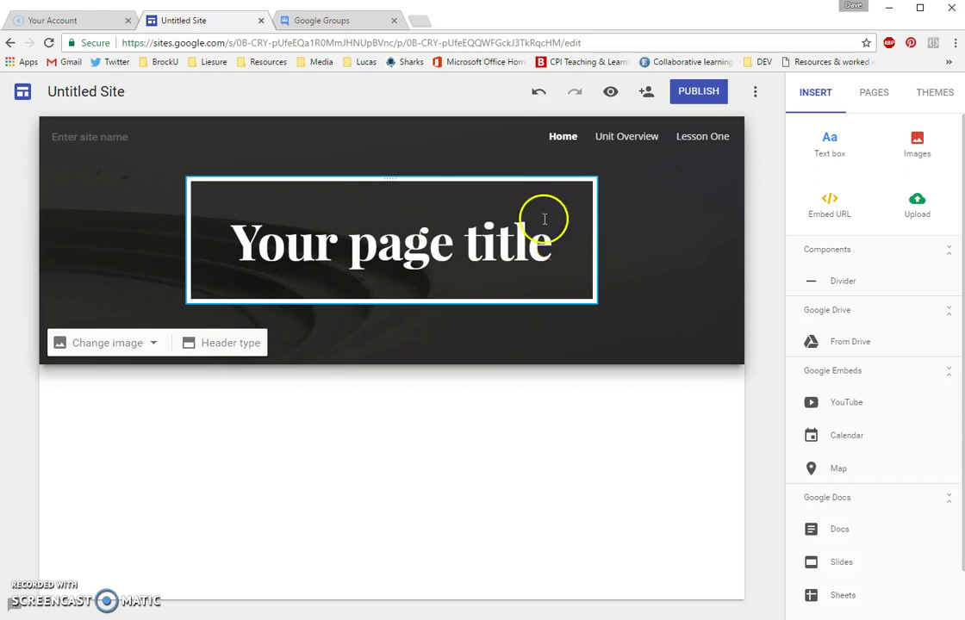
pyautogui.tripleClick(475, 249)
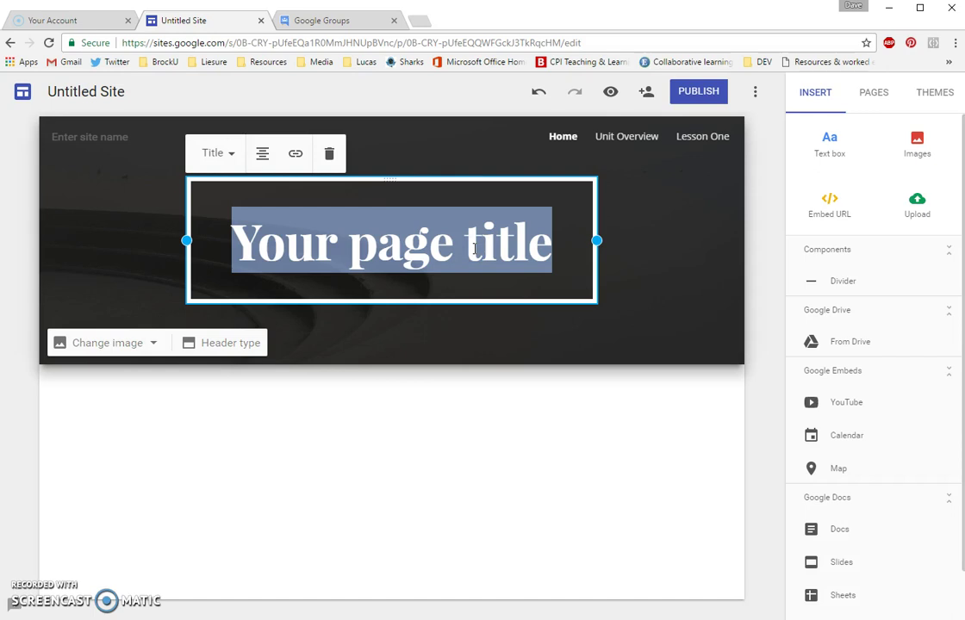
pyautogui.write('Goog')
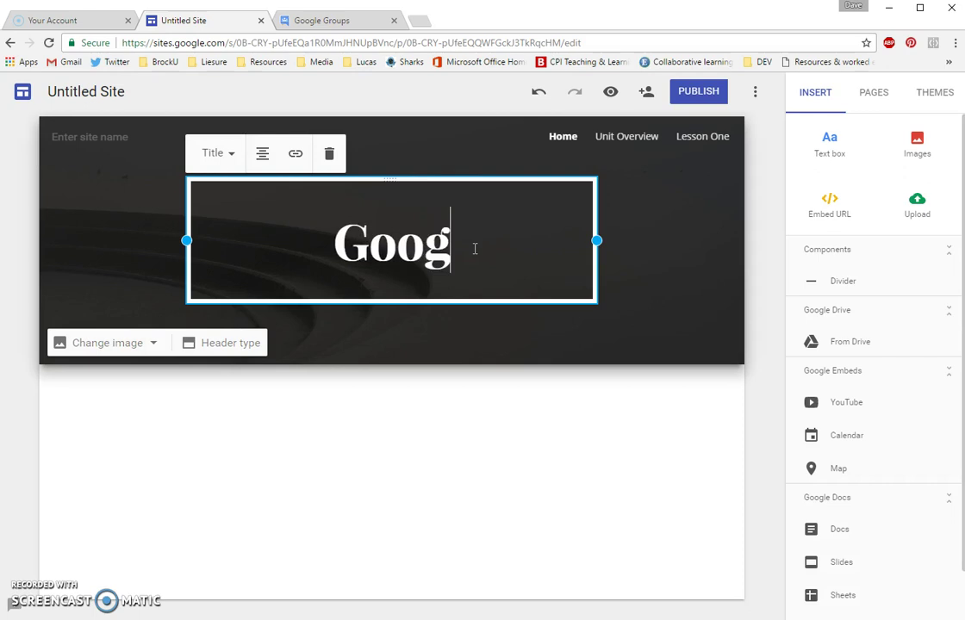
pyautogui.write('le Sites')
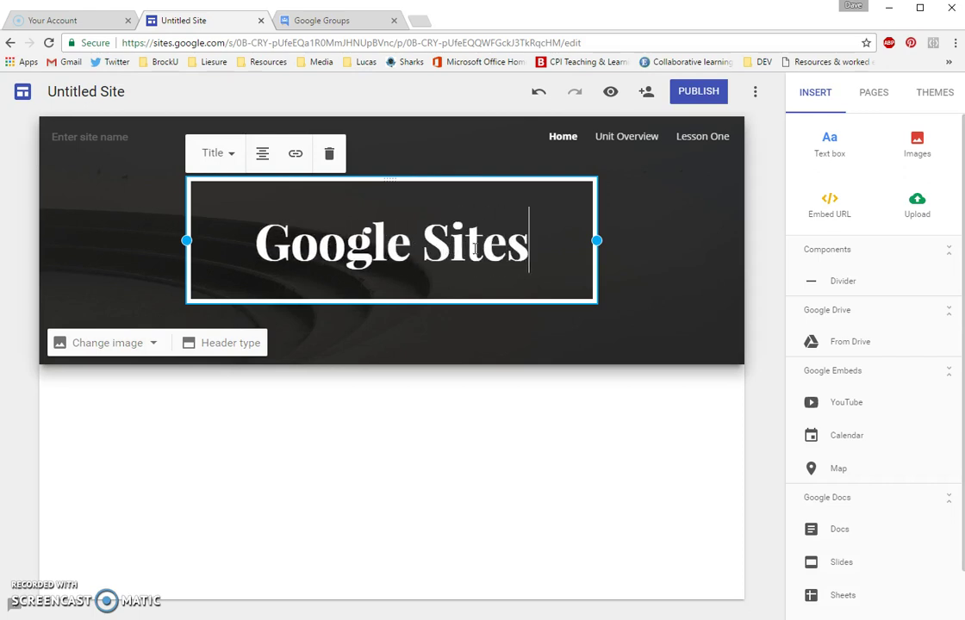
pyautogui.write(' Tutor')
pyautogui.press('BackSpace')
pyautogui.write('torial')
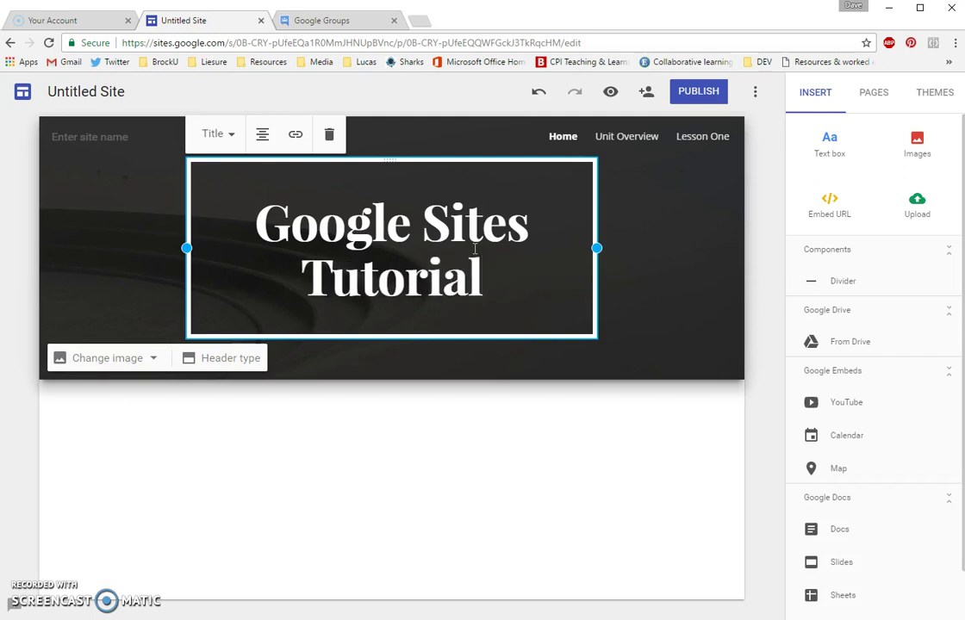
# Centre the header title and keep it in Title style.
pyautogui.click(263, 135)
pyautogui.click(265, 134)
pyautogui.click(263, 134)
pyautogui.click(263, 206)
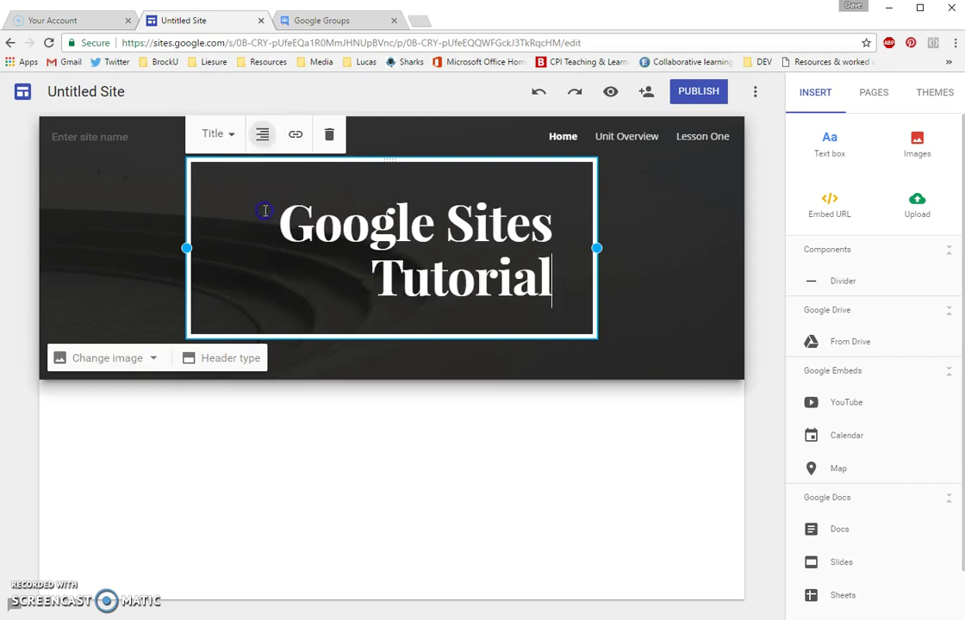
pyautogui.click(262, 137)
pyautogui.click(264, 170)
pyautogui.click(227, 136)
pyautogui.click(226, 204)
pyautogui.click(224, 157)
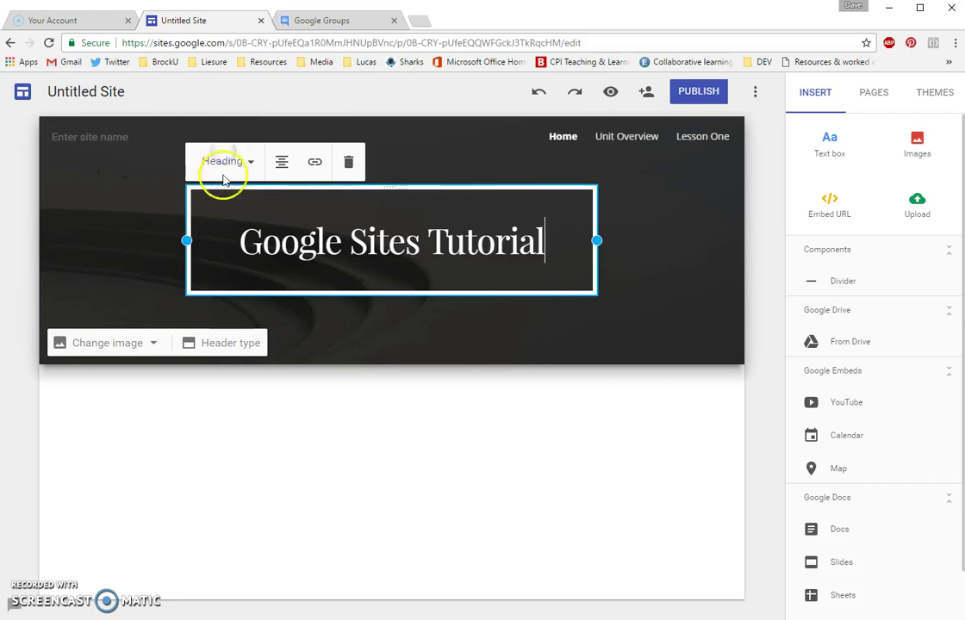
pyautogui.click(209, 203)
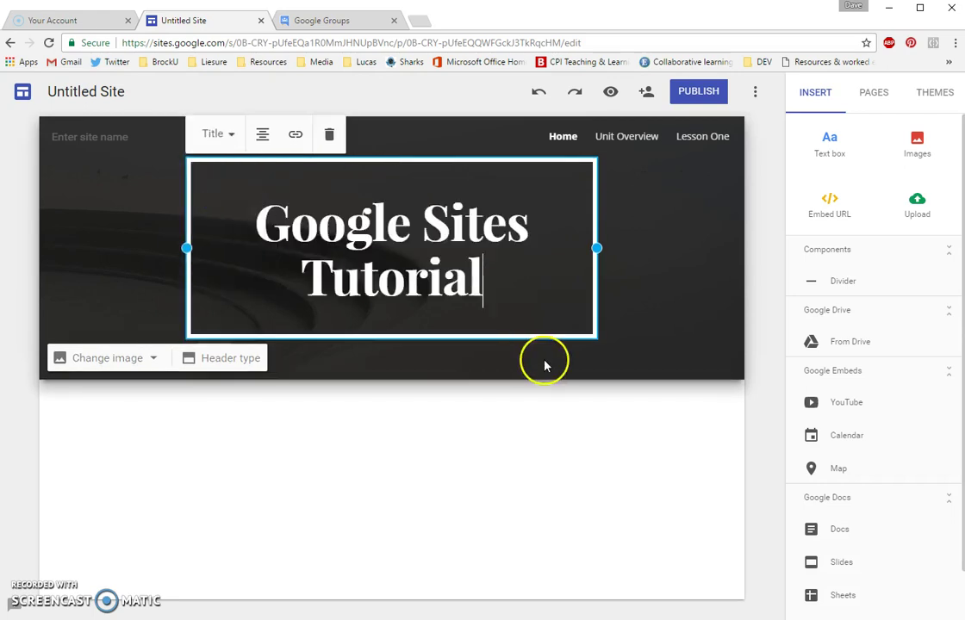
# Resize the title box so the title wraps onto two lines.
pyautogui.moveTo(597, 249); pyautogui.dragTo(508, 248)
pyautogui.click(491, 241)
pyautogui.click(495, 275)
pyautogui.click(485, 374)
pyautogui.moveTo(490, 276); pyautogui.dragTo(594, 258)
pyautogui.click(116, 359)
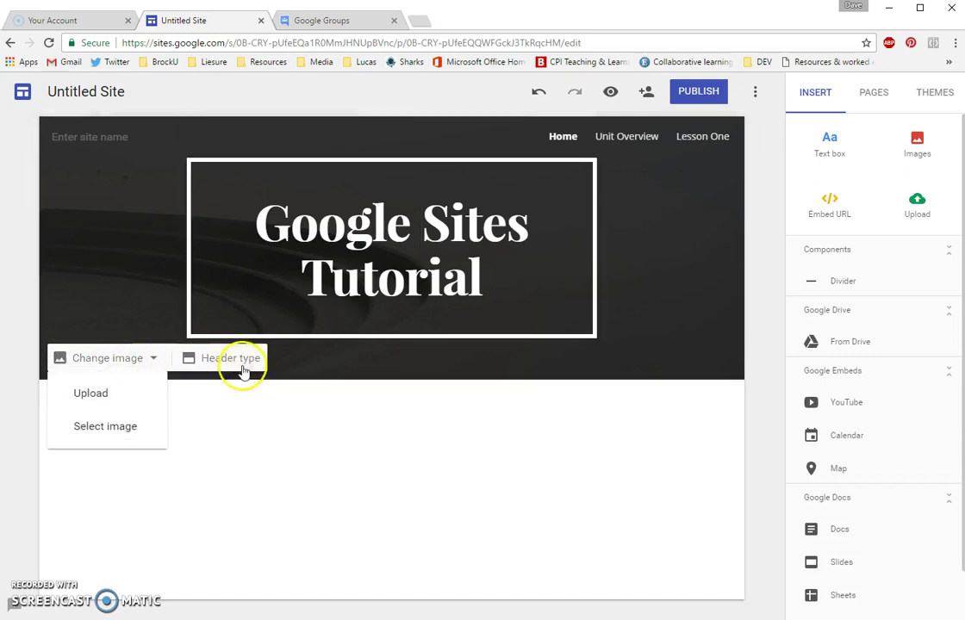
pyautogui.click(348, 437)
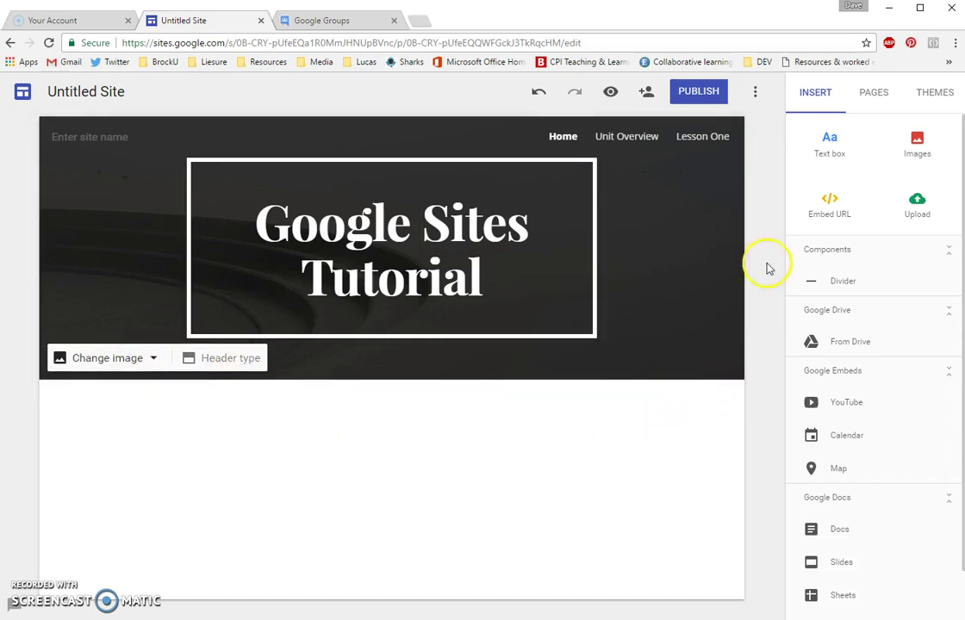
# Insert a text box reading 'For the IS Technology Course', centred in Heading style.
pyautogui.click(828, 143)
pyautogui.click(828, 144)
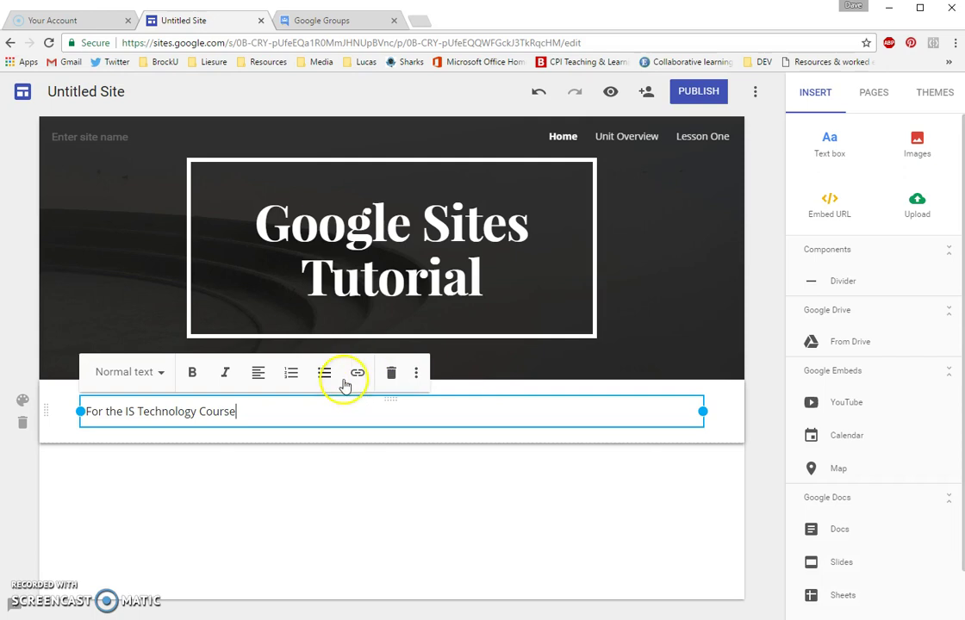
pyautogui.click(258, 374)
pyautogui.click(264, 411)
pyautogui.click(147, 374)
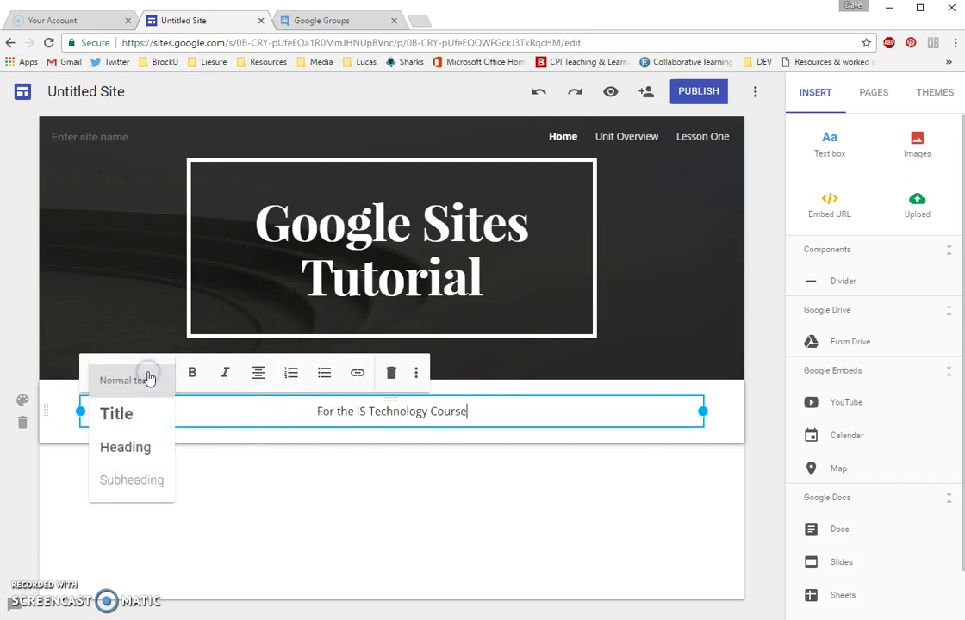
pyautogui.click(142, 476)
pyautogui.click(134, 375)
pyautogui.click(133, 445)
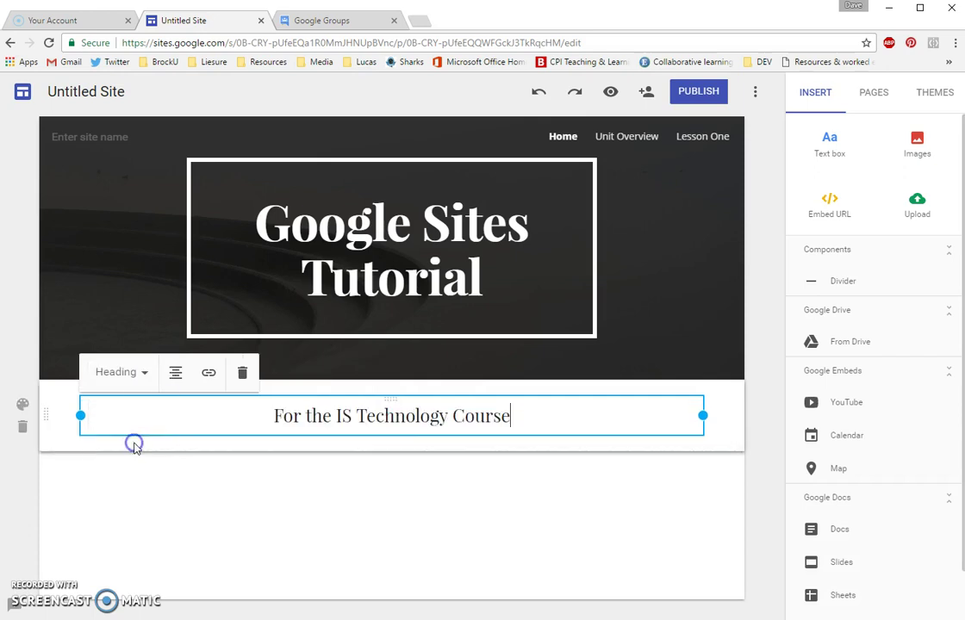
pyautogui.click(538, 491)
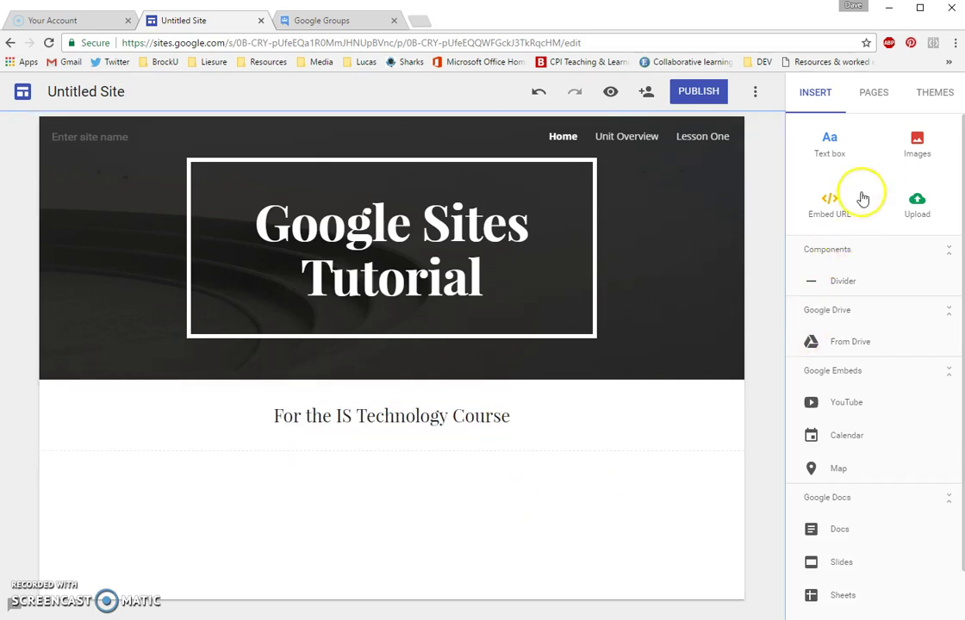
# Browse the image picker's web search, albums and Drive tabs, then cancel without inserting.
pyautogui.click(919, 149)
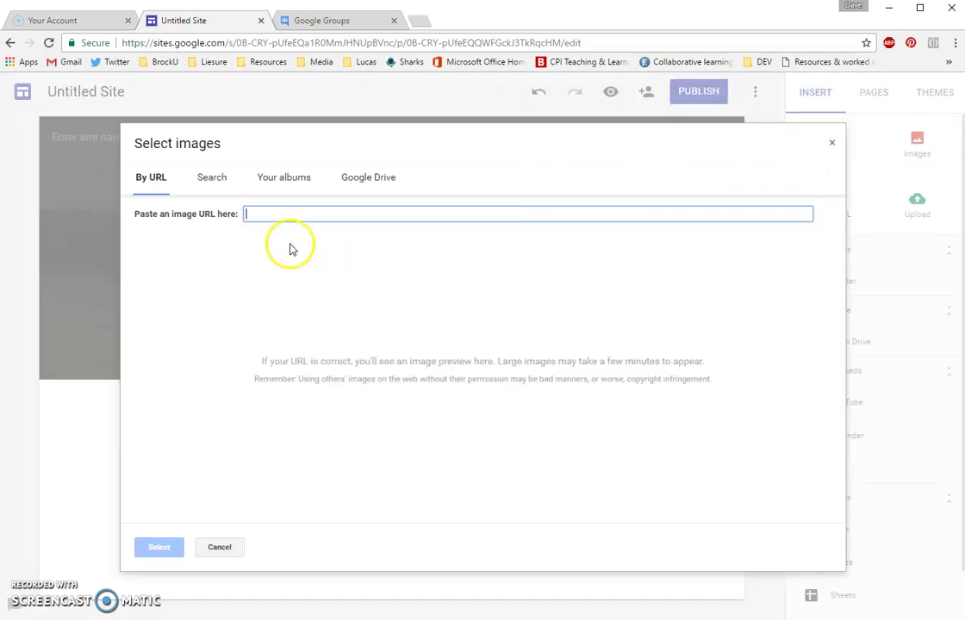
pyautogui.click(215, 182)
pyautogui.click(283, 180)
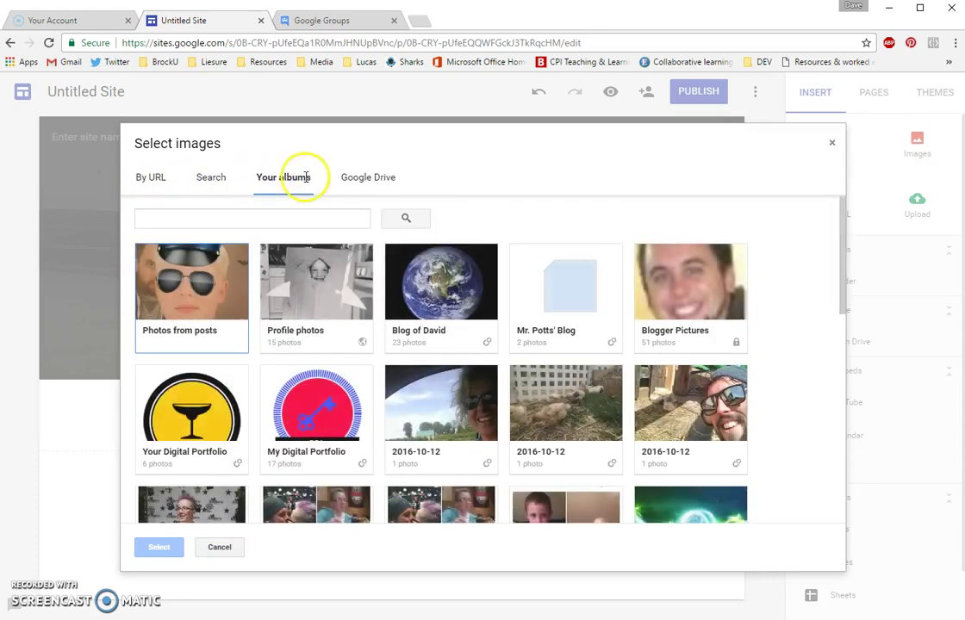
pyautogui.click(364, 182)
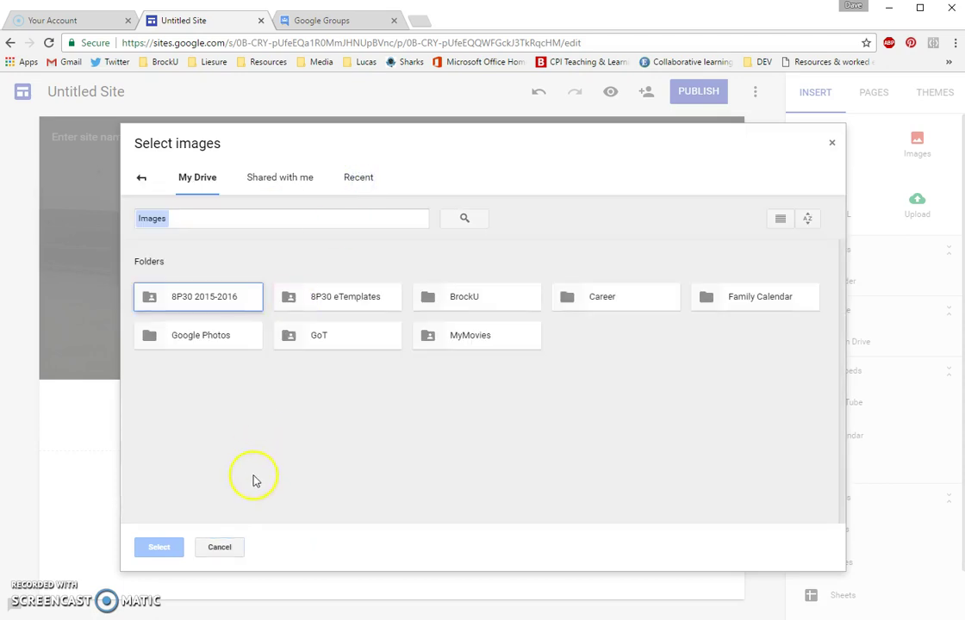
pyautogui.click(220, 547)
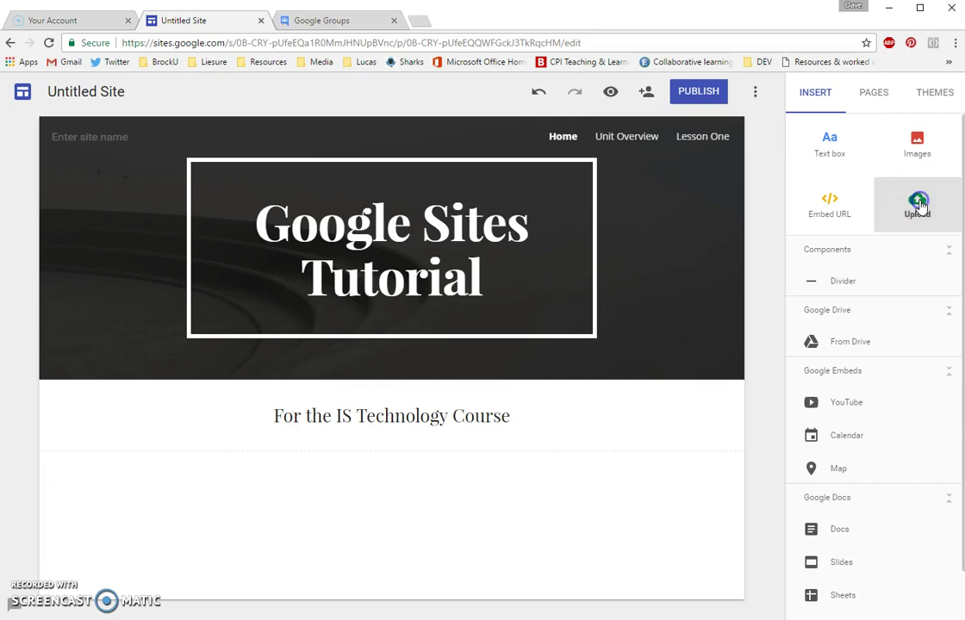
# Upload the caped-girl photo and move it to the centre of its section.
pyautogui.click(917, 205)
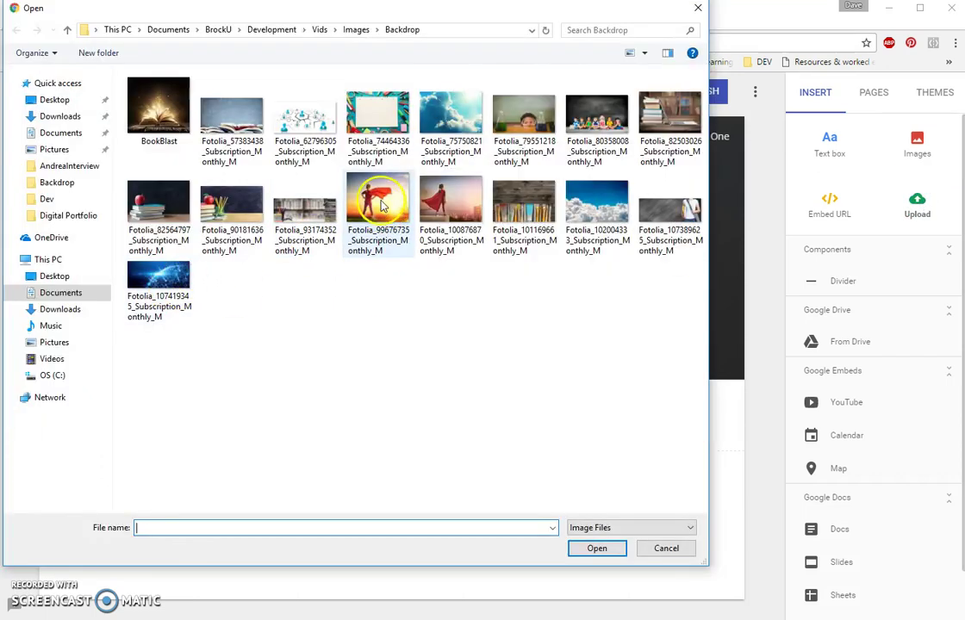
pyautogui.click(450, 211)
pyautogui.click(596, 549)
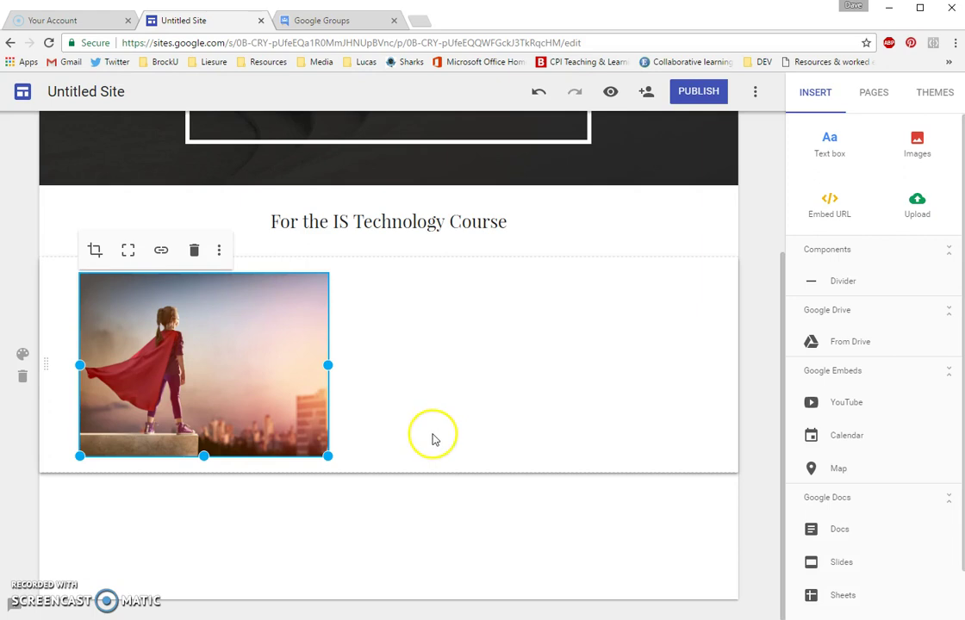
pyautogui.moveTo(189, 353); pyautogui.dragTo(387, 344)
pyautogui.click(387, 344)
pyautogui.click(327, 328)
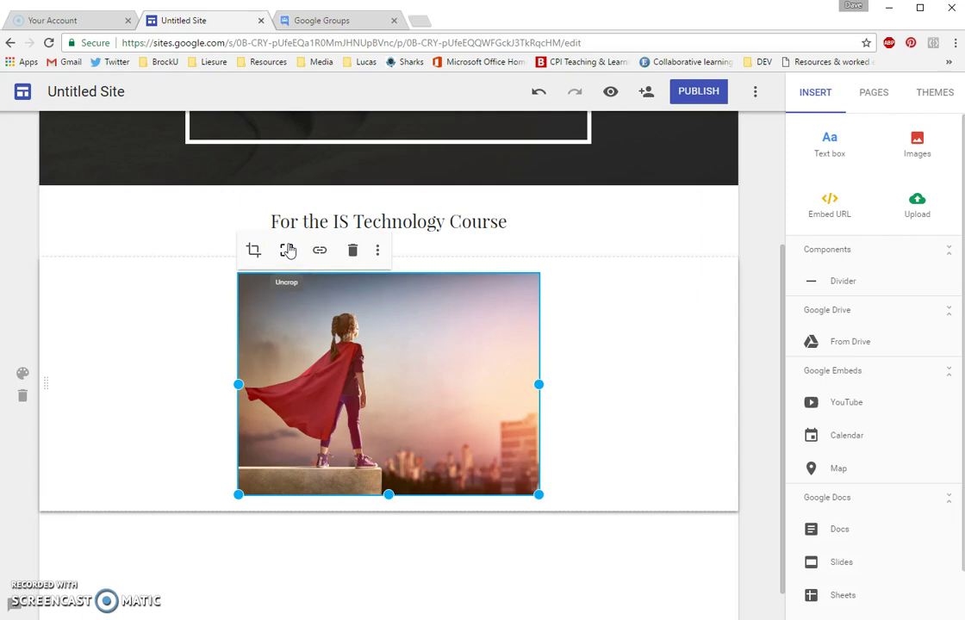
# Drag the photo's corners outward to enlarge it and uncrop it to its original proportions.
pyautogui.moveTo(238, 494); pyautogui.dragTo(183, 555)
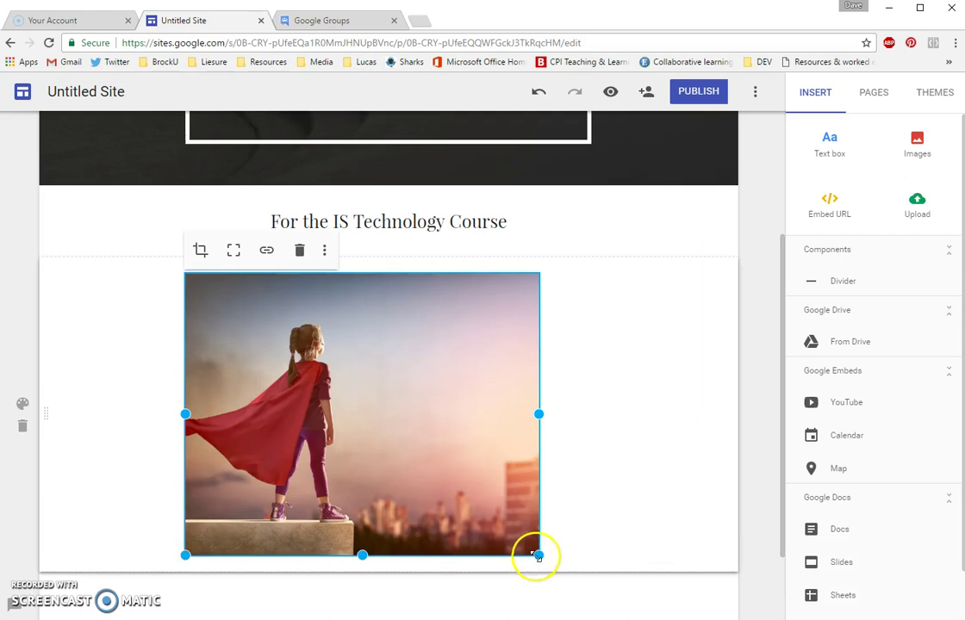
pyautogui.moveTo(538, 555); pyautogui.dragTo(591, 615)
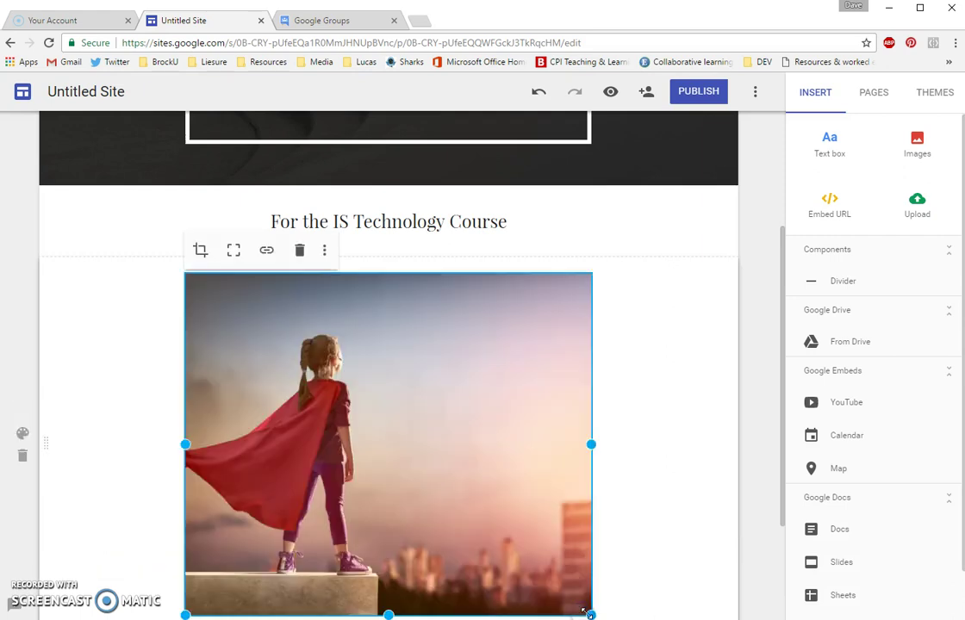
pyautogui.click(232, 250)
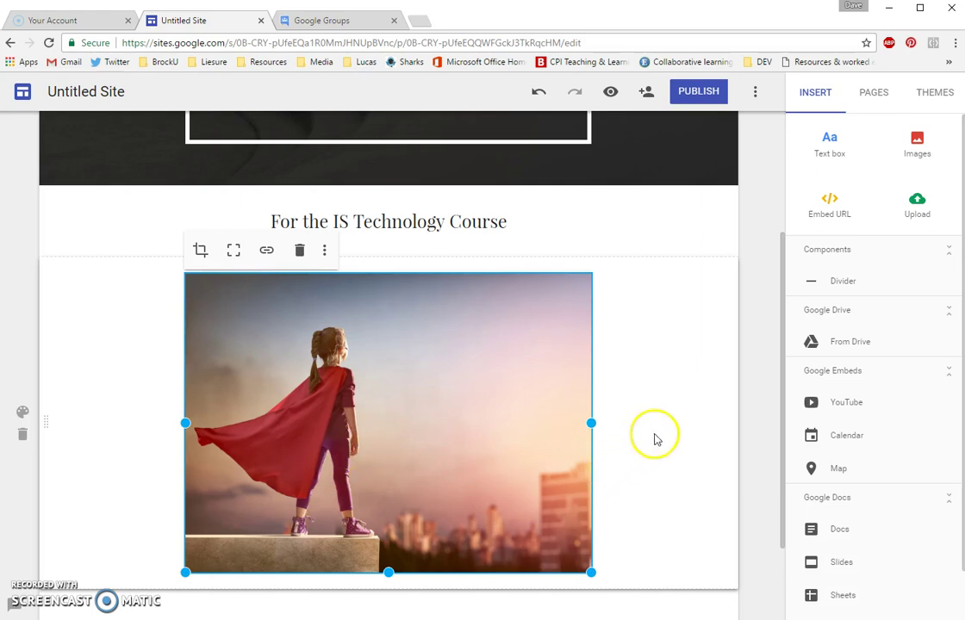
pyautogui.click(687, 421)
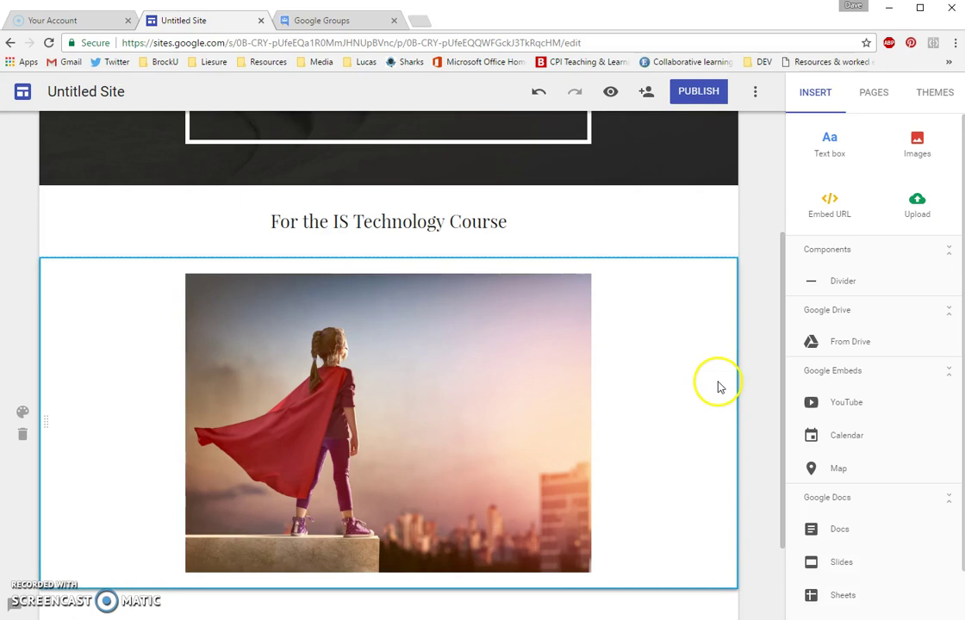
# Switch the editor to Lesson One from the Pages list.
pyautogui.scroll(3, 758, 394)
pyautogui.scroll(-3, 758, 398)
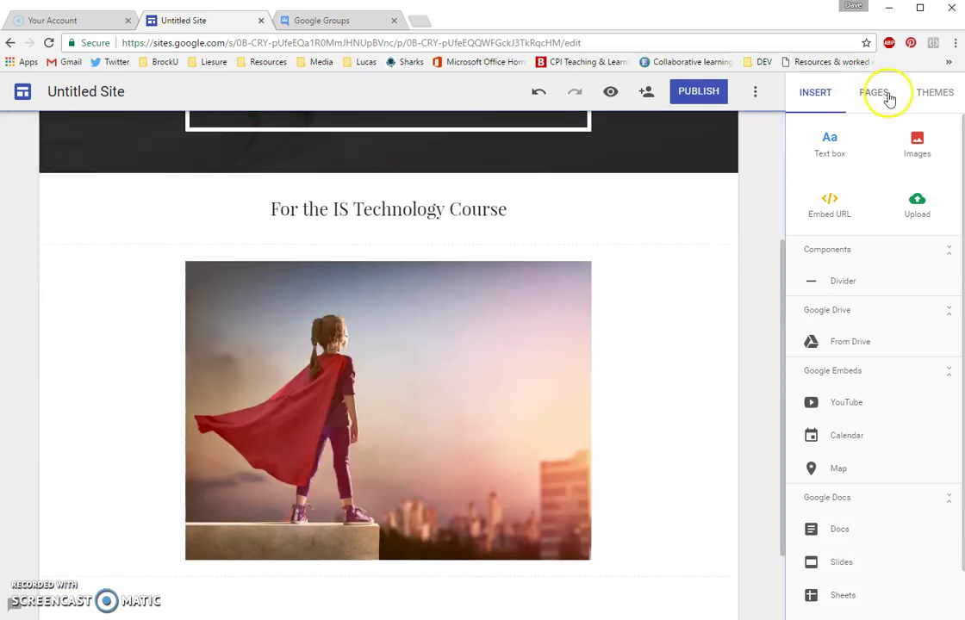
pyautogui.scroll(3, 771, 250)
pyautogui.click(872, 97)
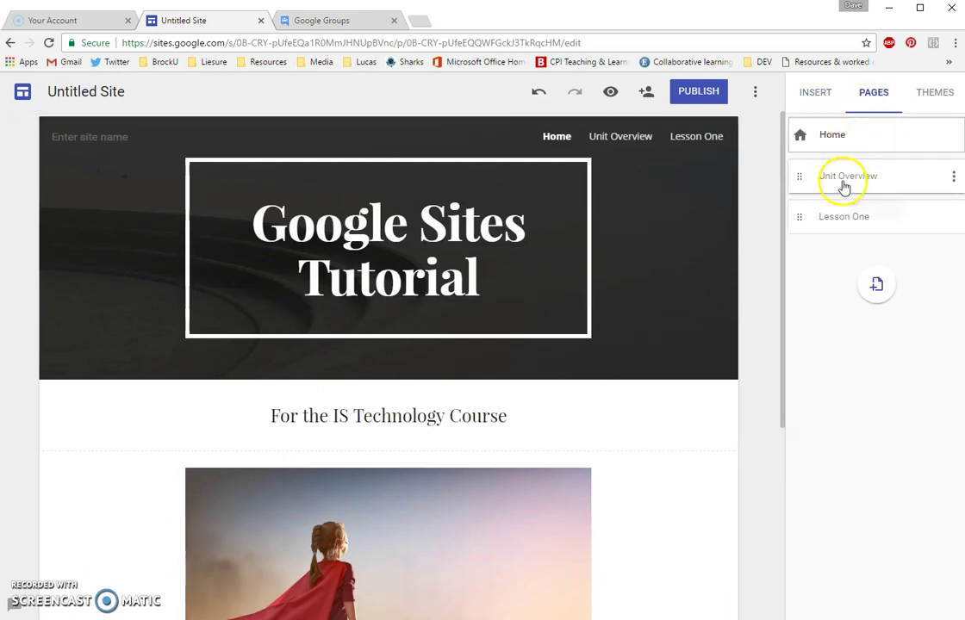
pyautogui.click(842, 220)
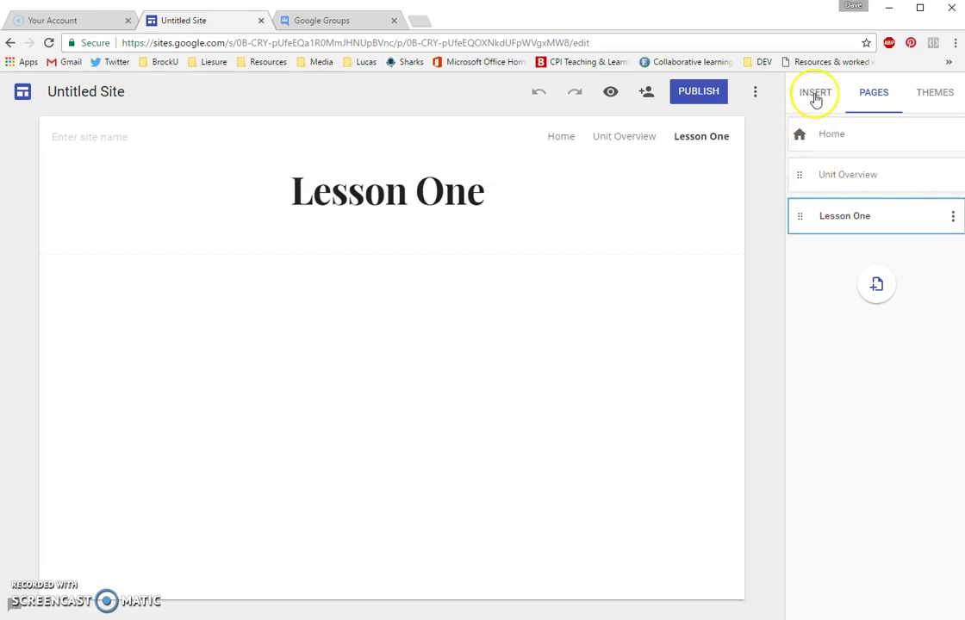
# Stack four text boxes on Lesson One: Introduction, Content, Activity, and Reflect & Extend.
pyautogui.click(815, 97)
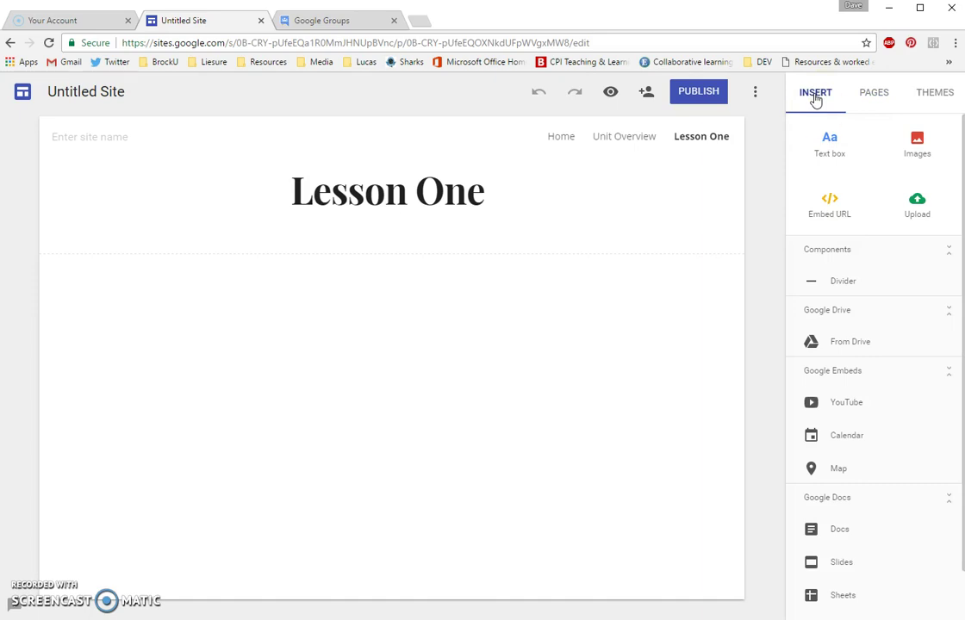
pyautogui.click(827, 147)
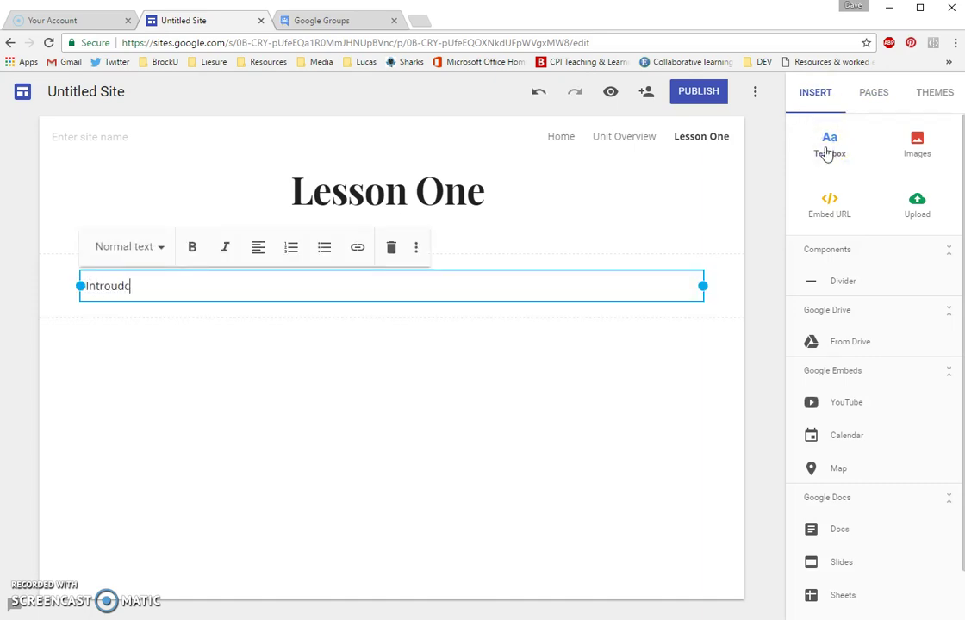
pyautogui.write('Introudcution')
pyautogui.click(844, 153)
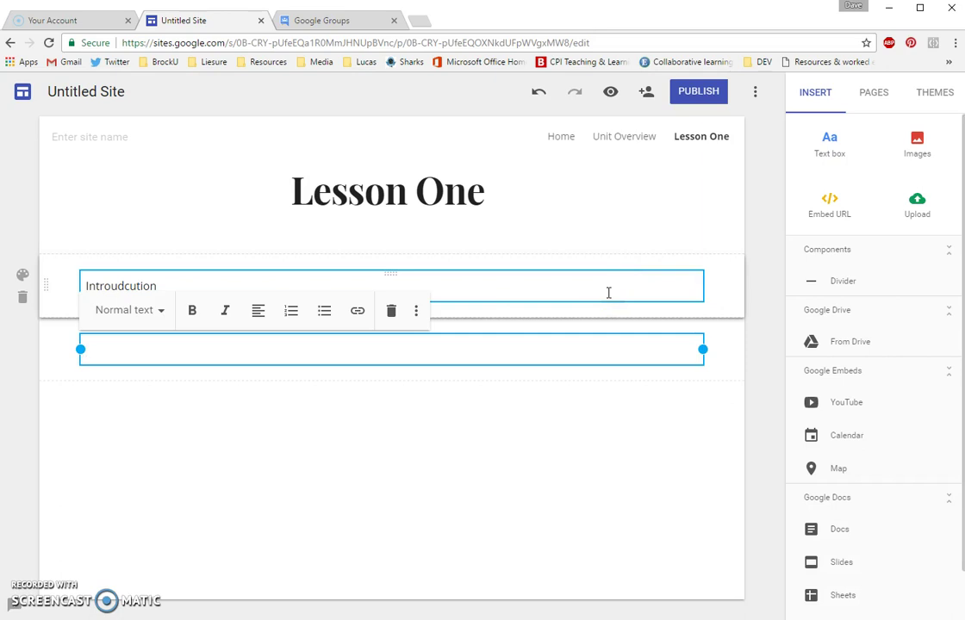
pyautogui.click(829, 155)
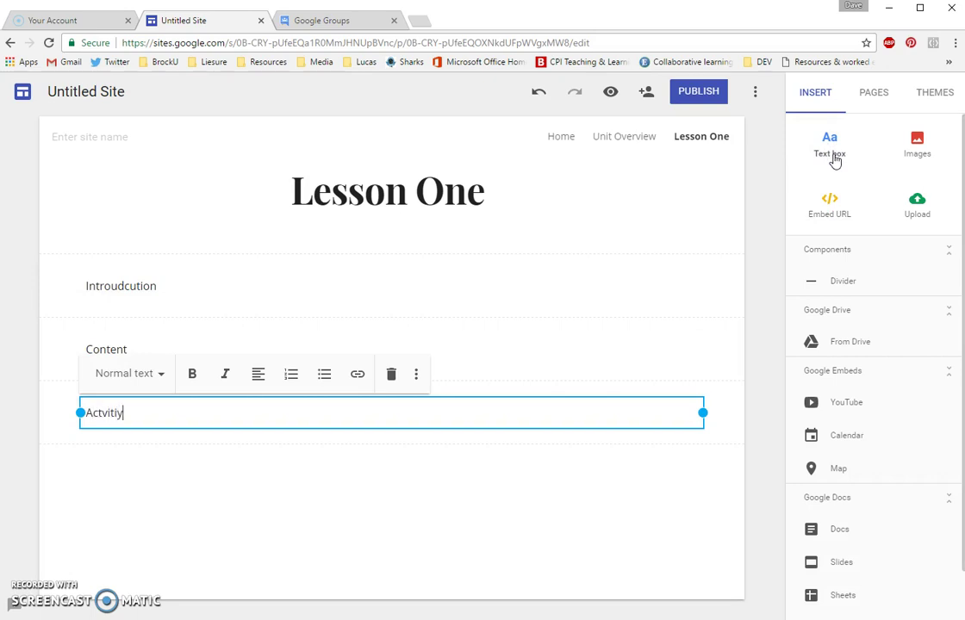
pyautogui.write('Activity')
pyautogui.click(831, 159)
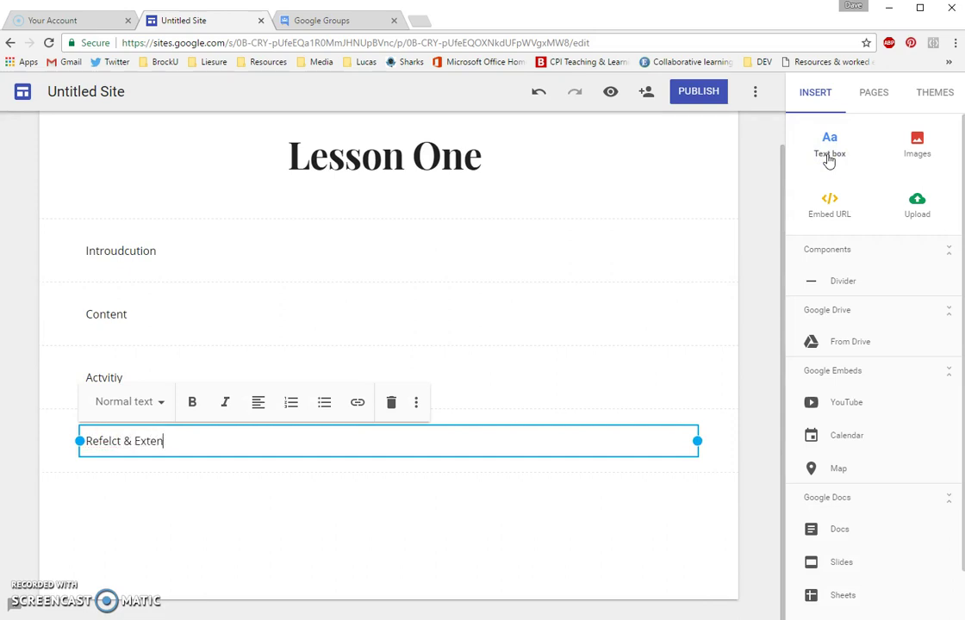
pyautogui.click(606, 475)
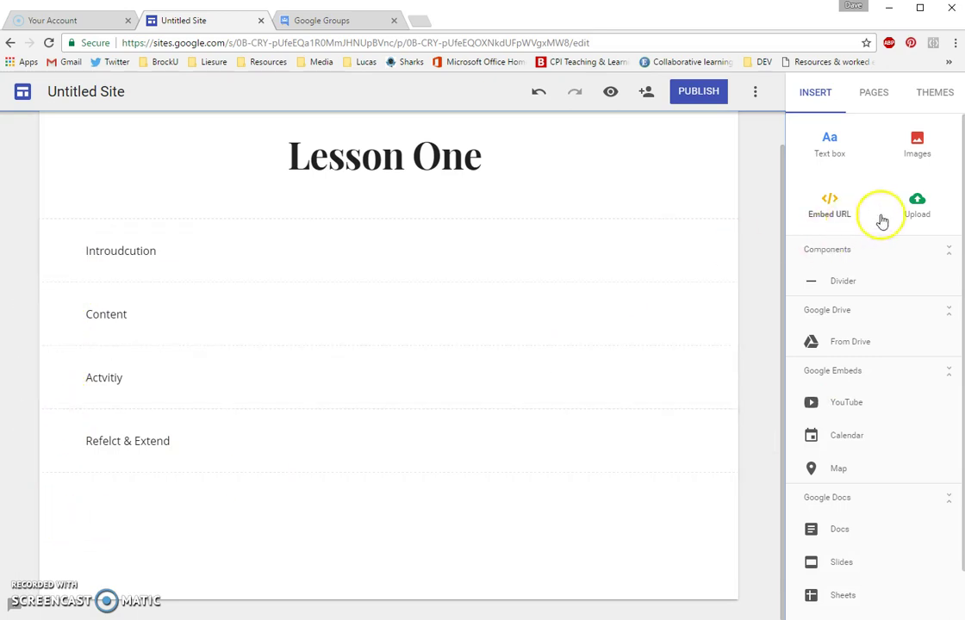
pyautogui.click(916, 205)
pyautogui.click(377, 204)
pyautogui.click(596, 547)
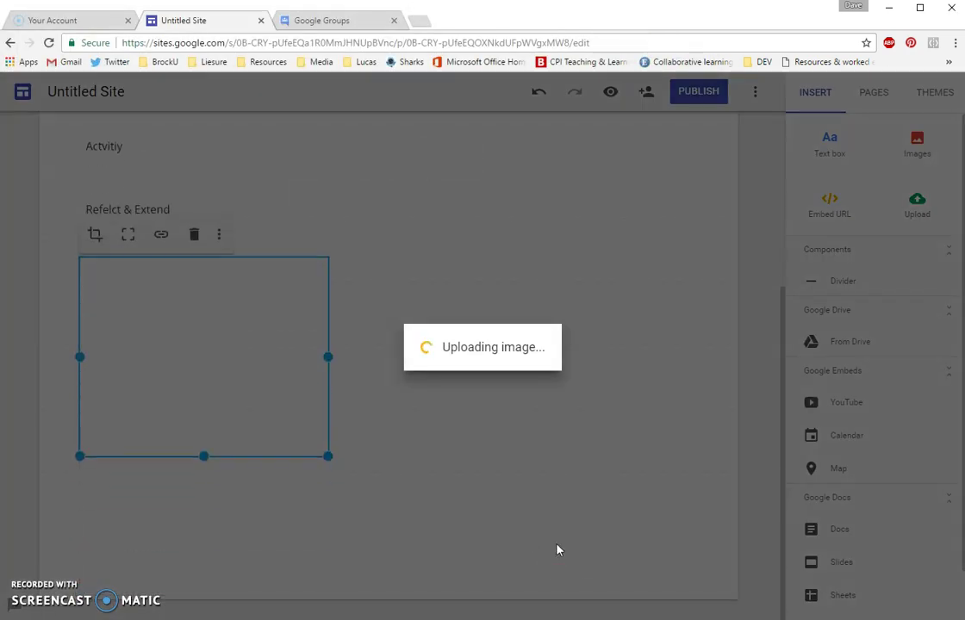
pyautogui.click(537, 503)
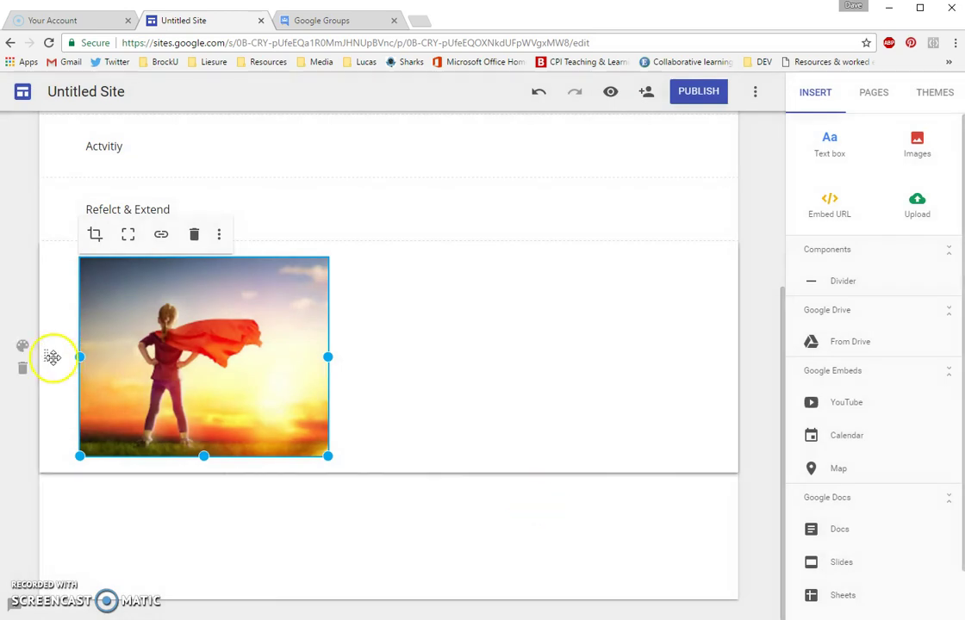
pyautogui.moveTo(48, 351); pyautogui.dragTo(72, 308)
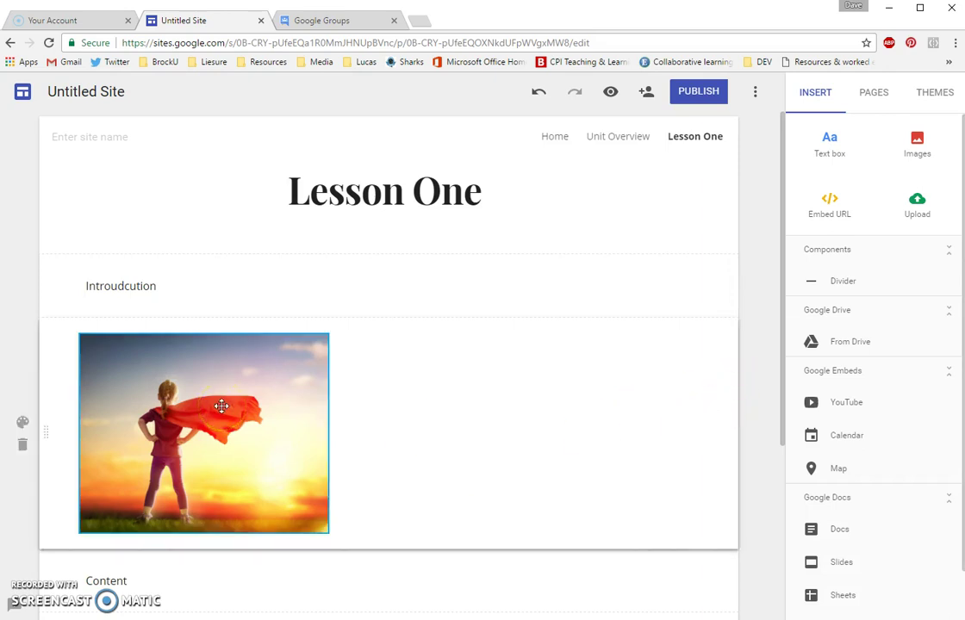
pyautogui.click(22, 445)
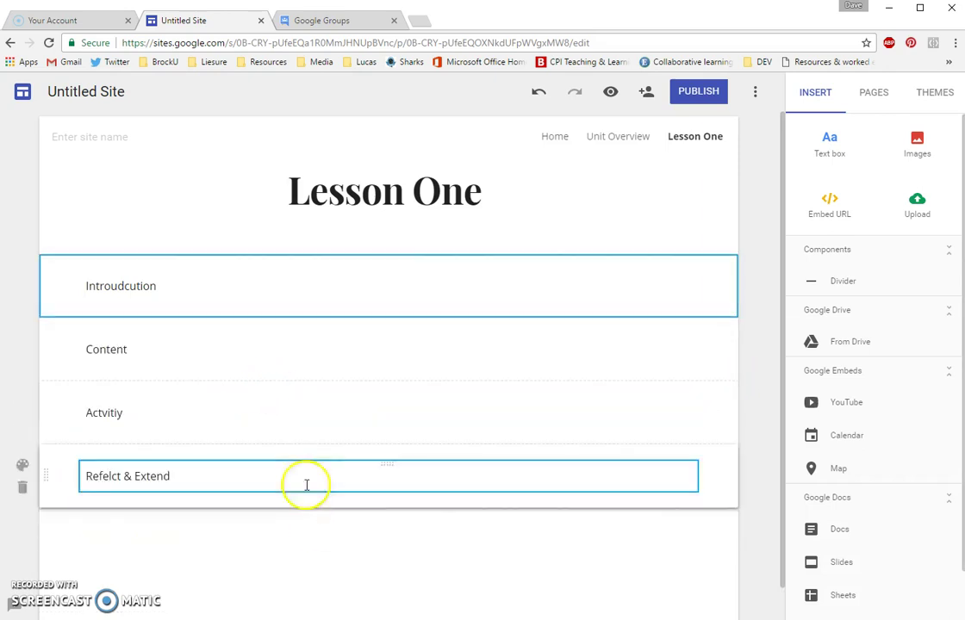
pyautogui.scroll(-1, 301, 541)
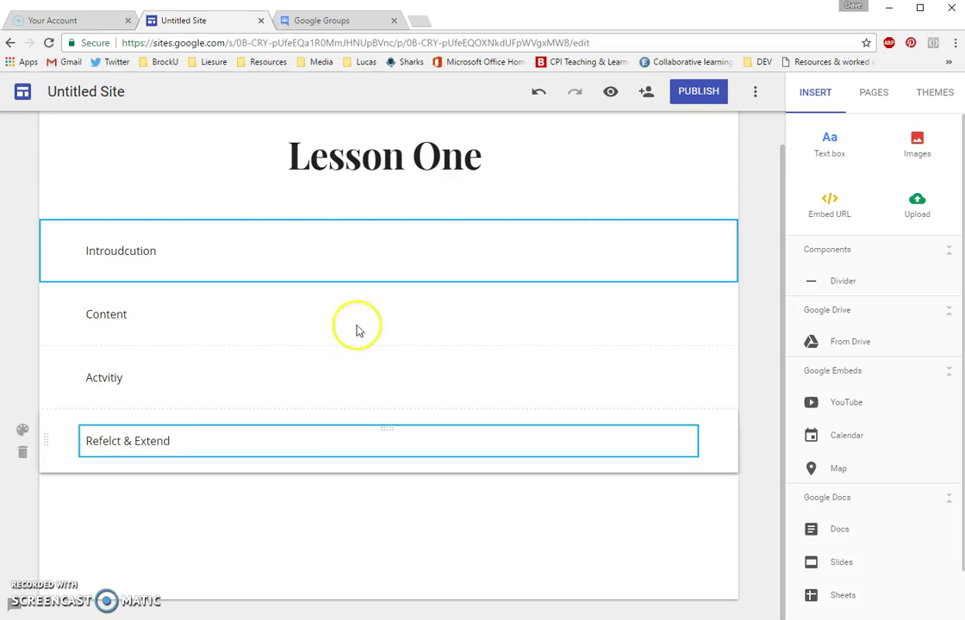
# Replace the old Google Groups tab with a fresh search for Google Groups.
pyautogui.click(394, 21)
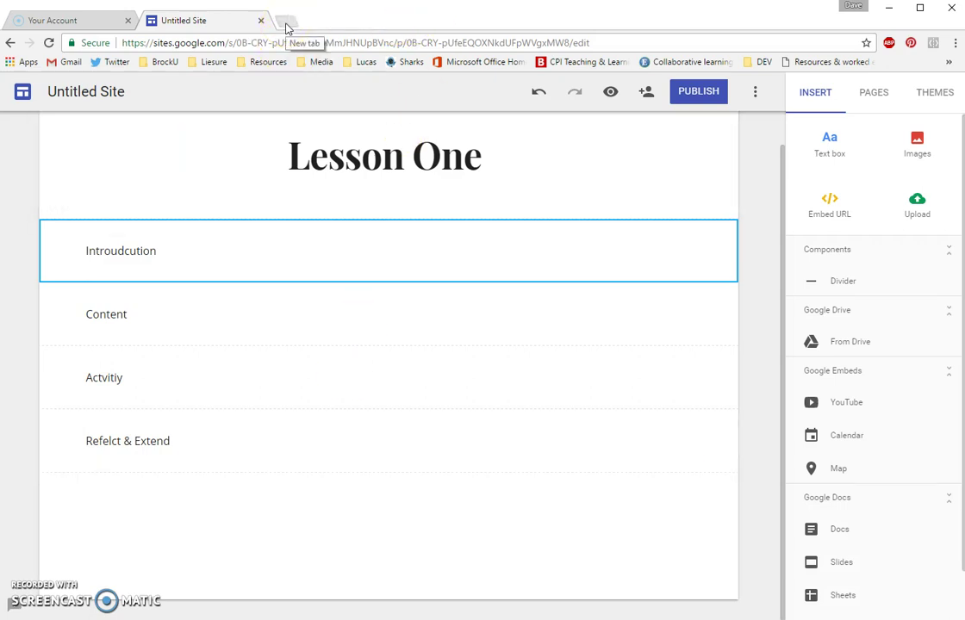
pyautogui.click(286, 24)
pyautogui.click(332, 269)
pyautogui.write('Google grou')
pyautogui.press('Return')
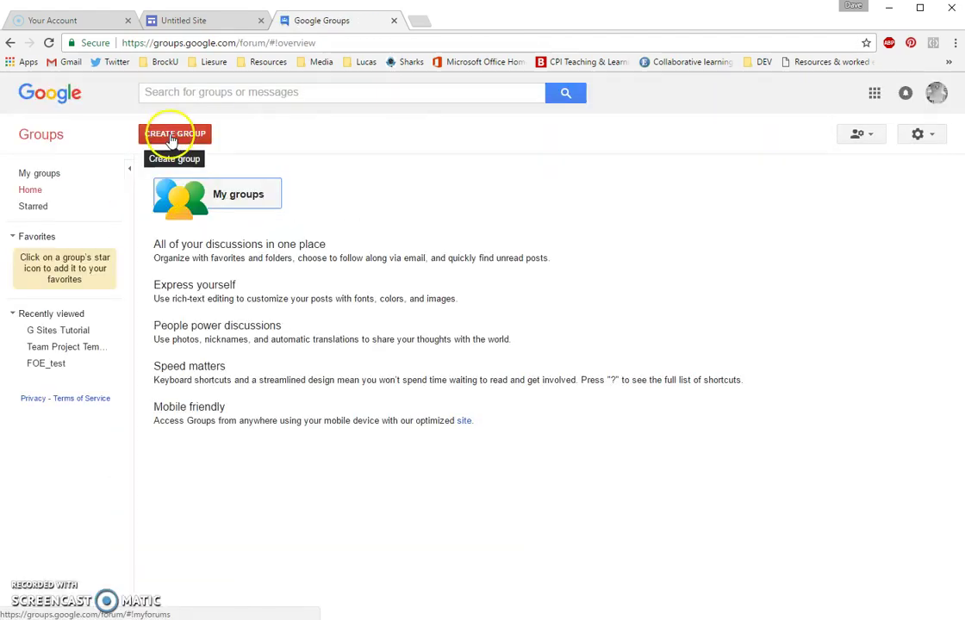
# Start a new group named 'Google Sites Tutorial' and select its address google-sites-tutorial.
pyautogui.click(172, 137)
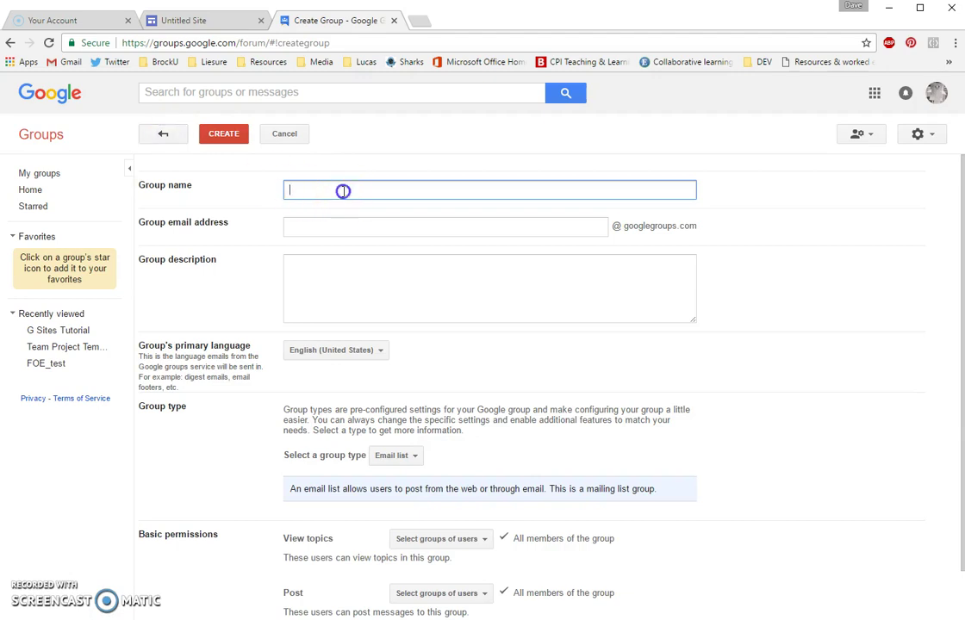
pyautogui.write('Googl')
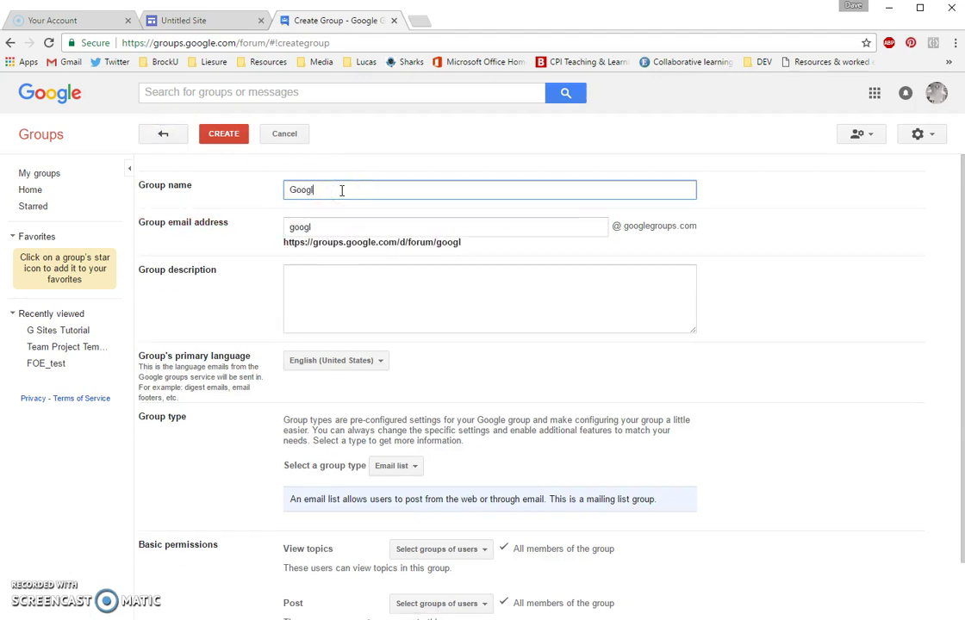
pyautogui.write('e Sites Tutorial')
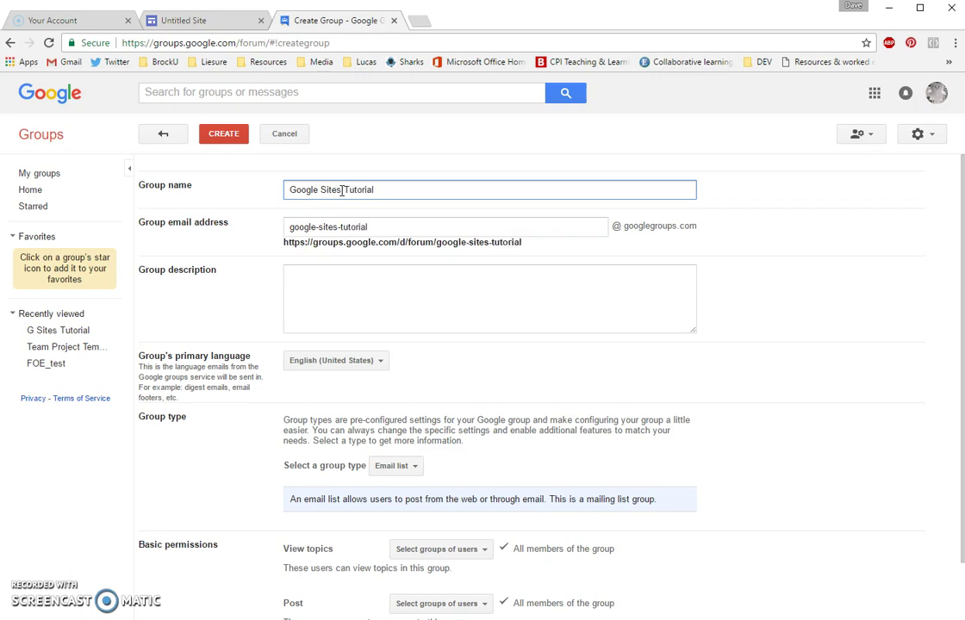
pyautogui.click(538, 252)
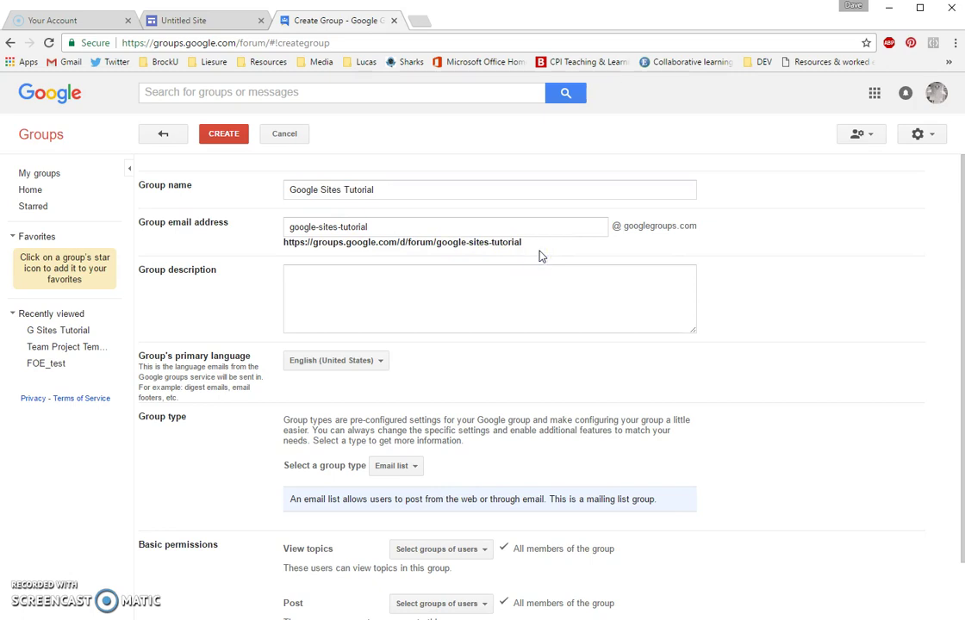
pyautogui.moveTo(523, 244); pyautogui.dragTo(280, 248)
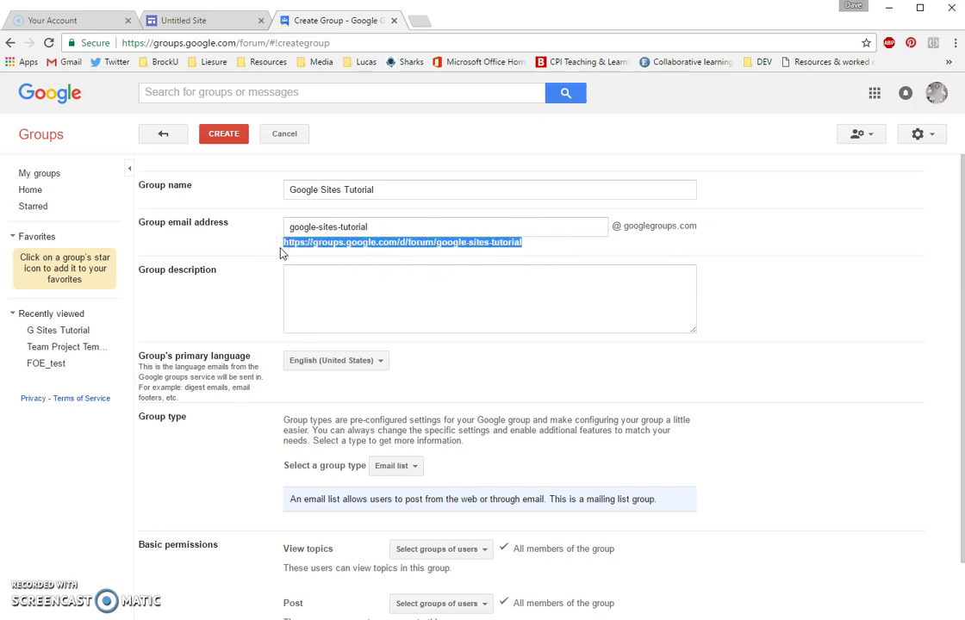
pyautogui.rightClick(293, 245)
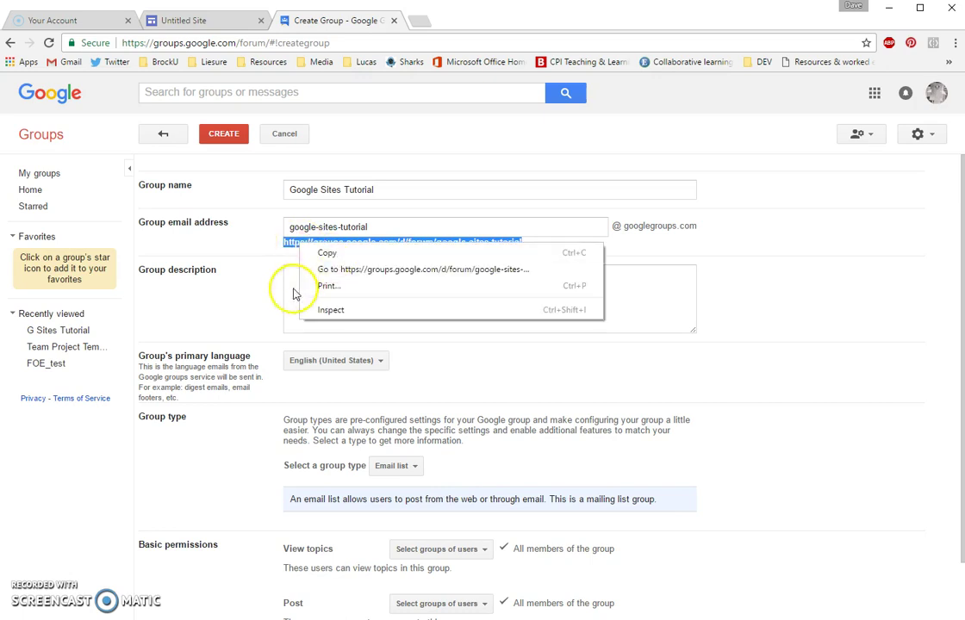
pyautogui.click(293, 291)
# Create the group, passing the reCAPTCHA check and continuing.
pyautogui.scroll(-1, 293, 290)
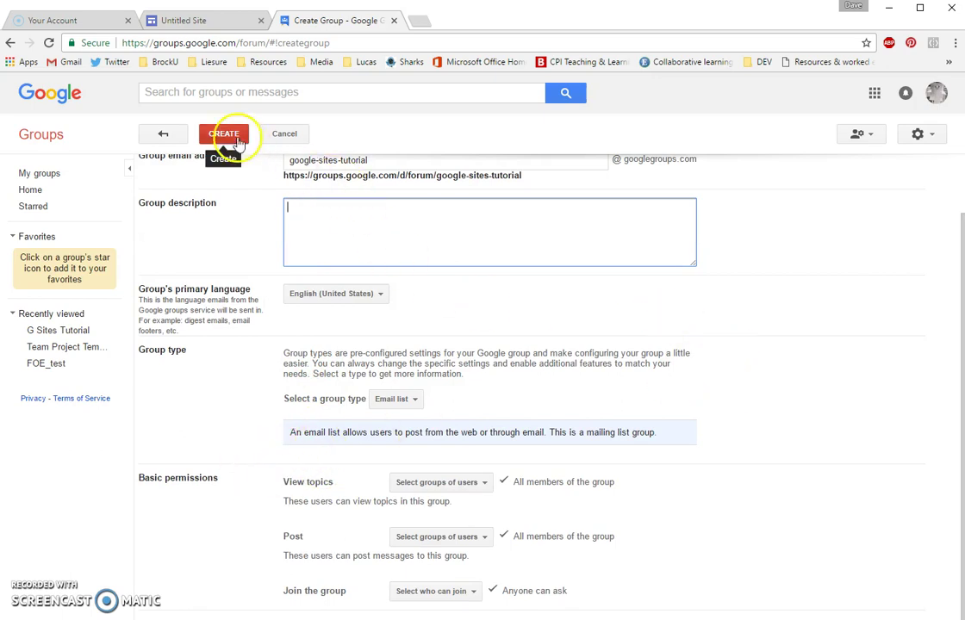
pyautogui.click(226, 140)
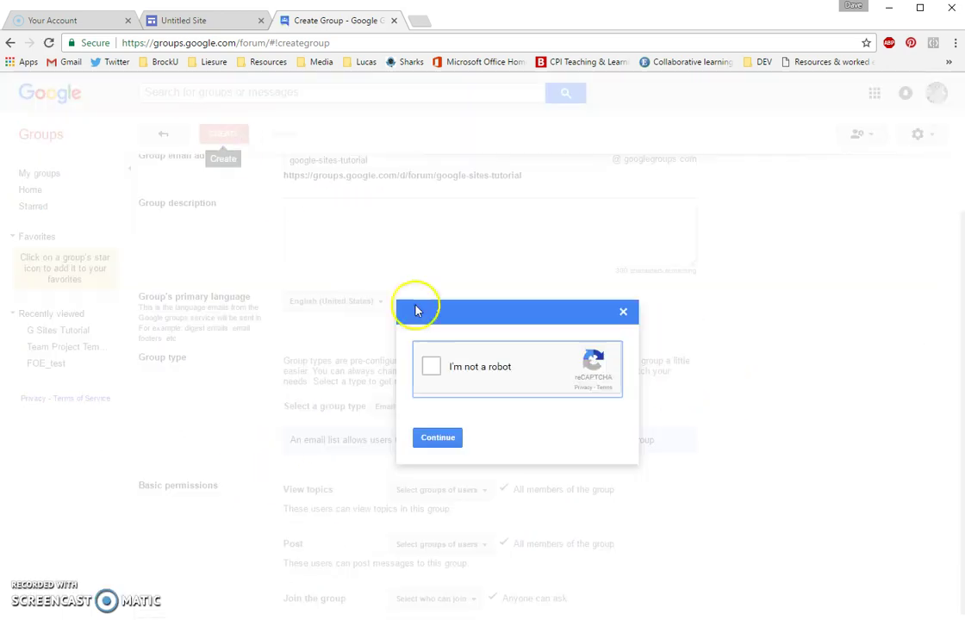
pyautogui.click(432, 369)
pyautogui.click(437, 440)
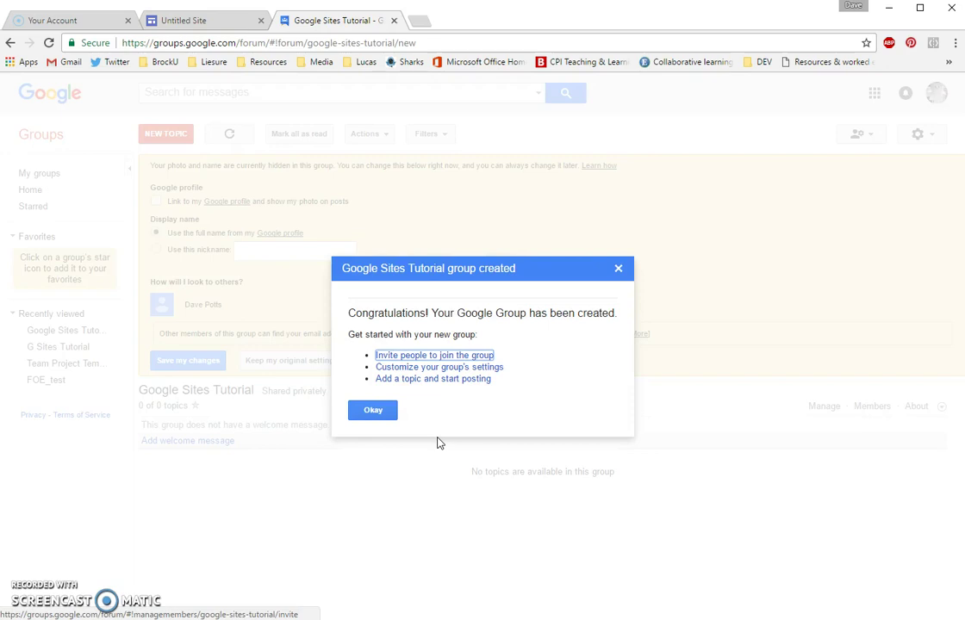
# Save the group profile display choices and dismiss the group-created message.
pyautogui.click(383, 414)
pyautogui.click(382, 414)
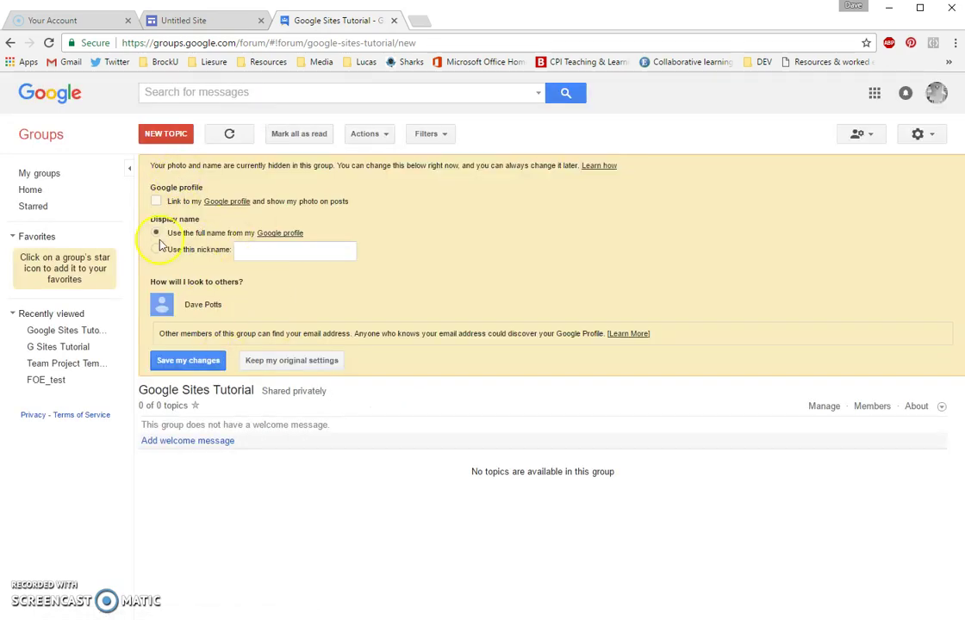
pyautogui.click(194, 363)
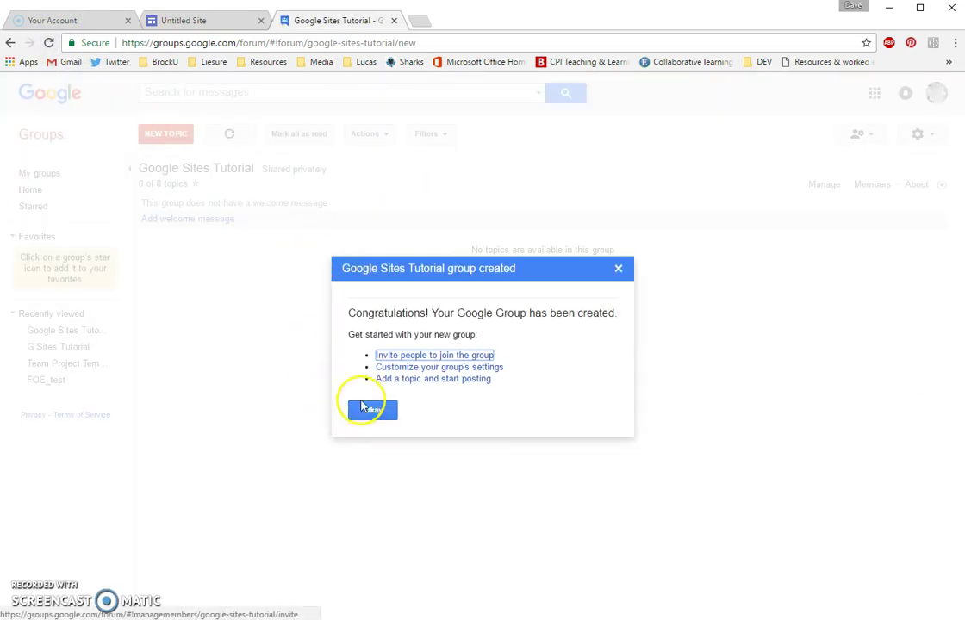
pyautogui.click(363, 413)
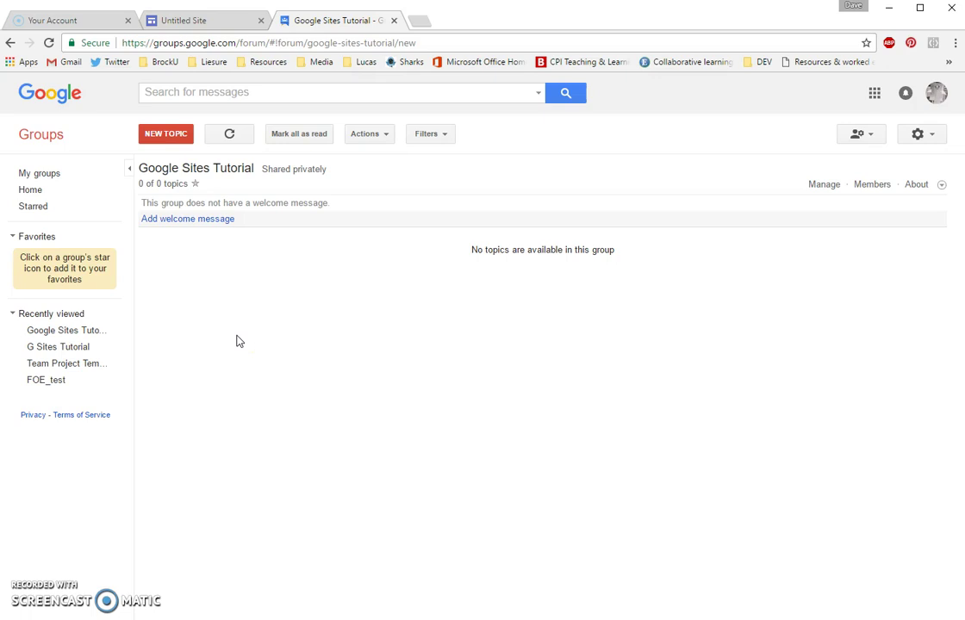
pyautogui.click(920, 136)
pyautogui.click(896, 316)
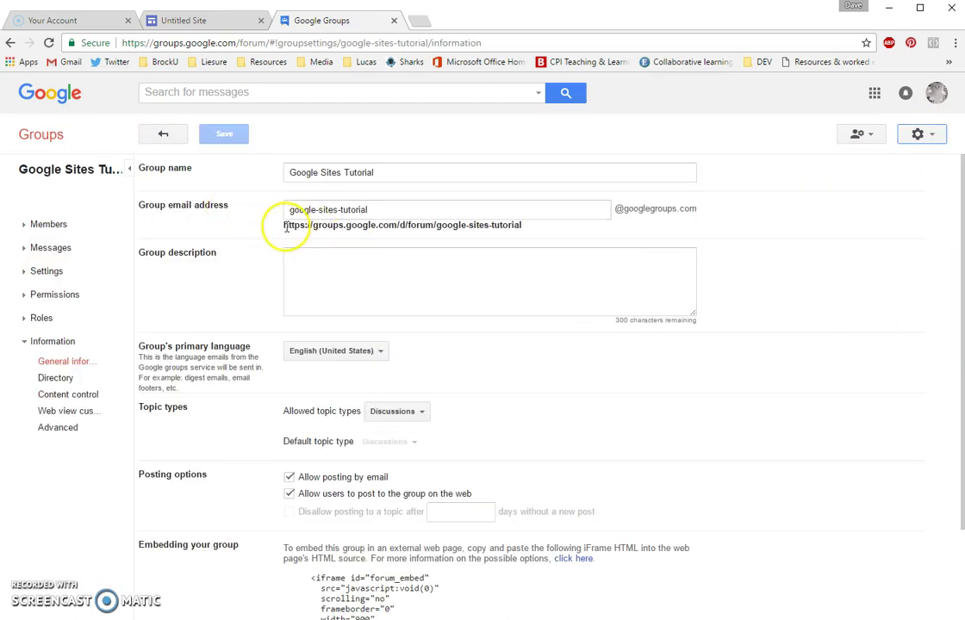
pyautogui.moveTo(284, 227); pyautogui.dragTo(525, 231)
pyautogui.hotkey('ctrl', 'c')
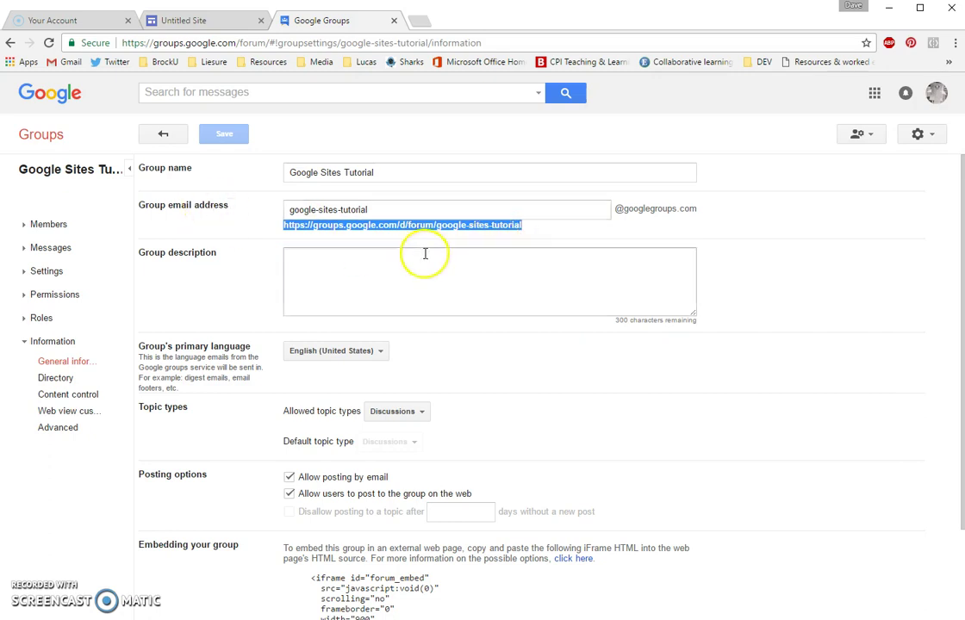
# Embed the pasted forum URL on Lesson One and widen it to full page width.
pyautogui.click(204, 25)
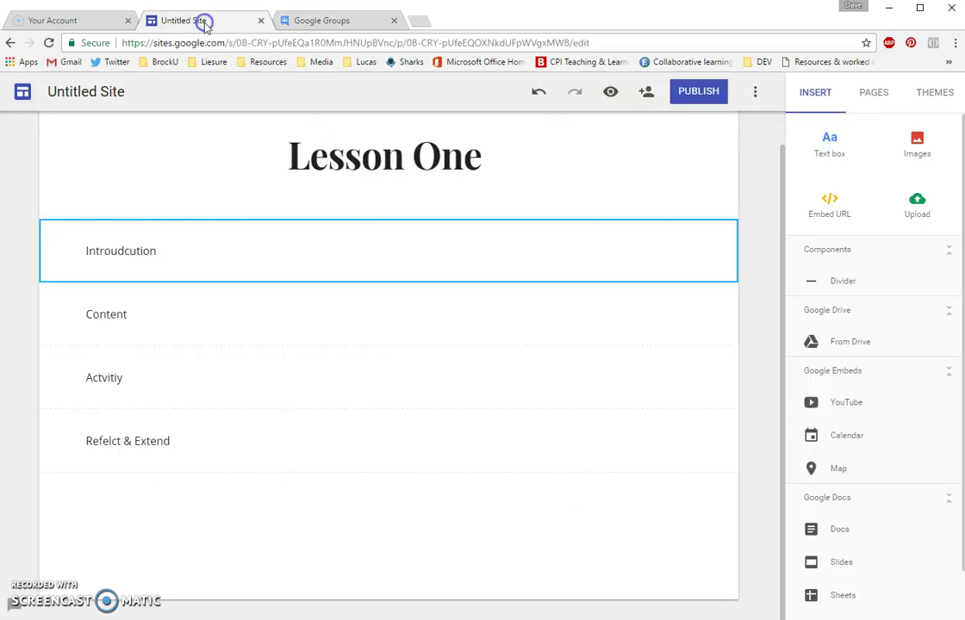
pyautogui.click(830, 211)
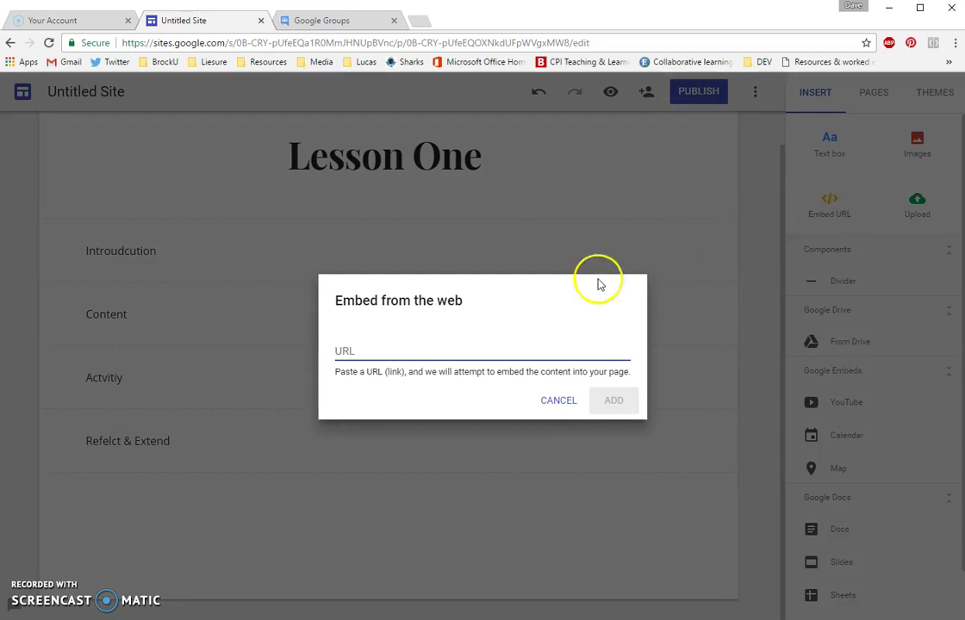
pyautogui.hotkey('ctrl', 'v')
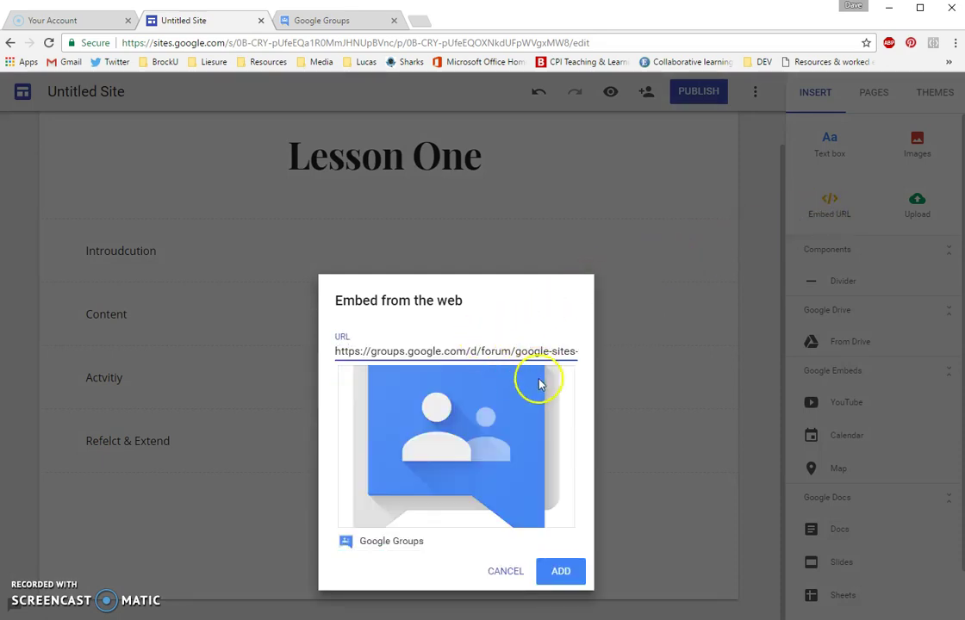
pyautogui.click(560, 571)
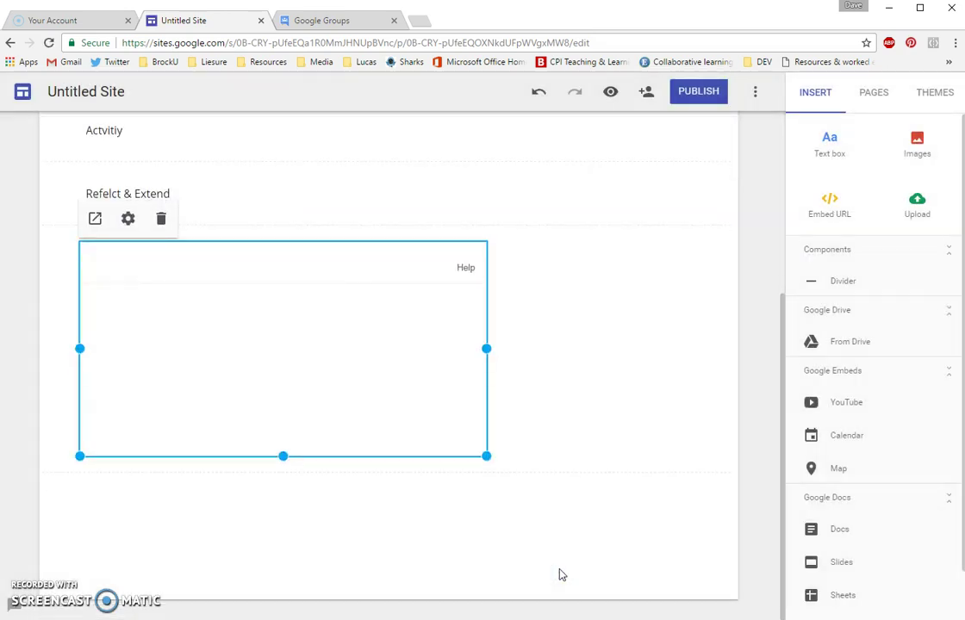
pyautogui.moveTo(486, 348); pyautogui.dragTo(698, 354)
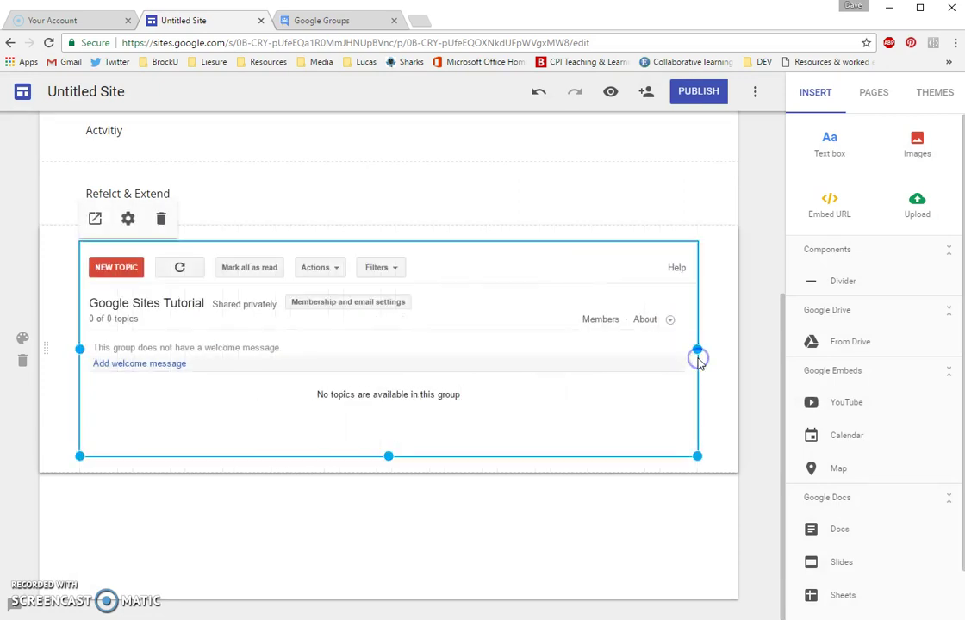
pyautogui.click(758, 346)
# Try positioning the forum embed beneath the Refelct & Extend section.
pyautogui.scroll(3, 642, 431)
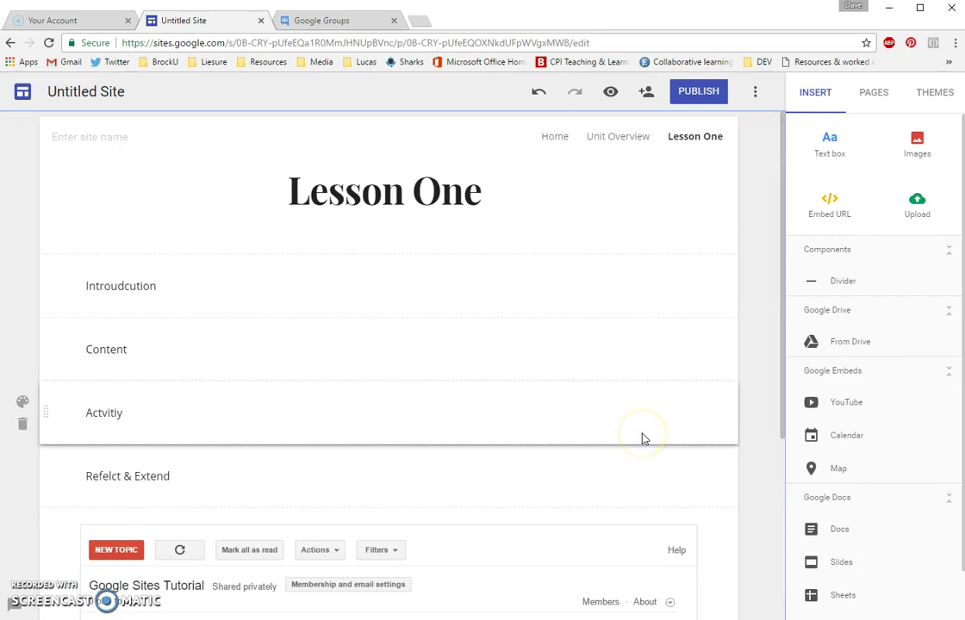
pyautogui.click(308, 470)
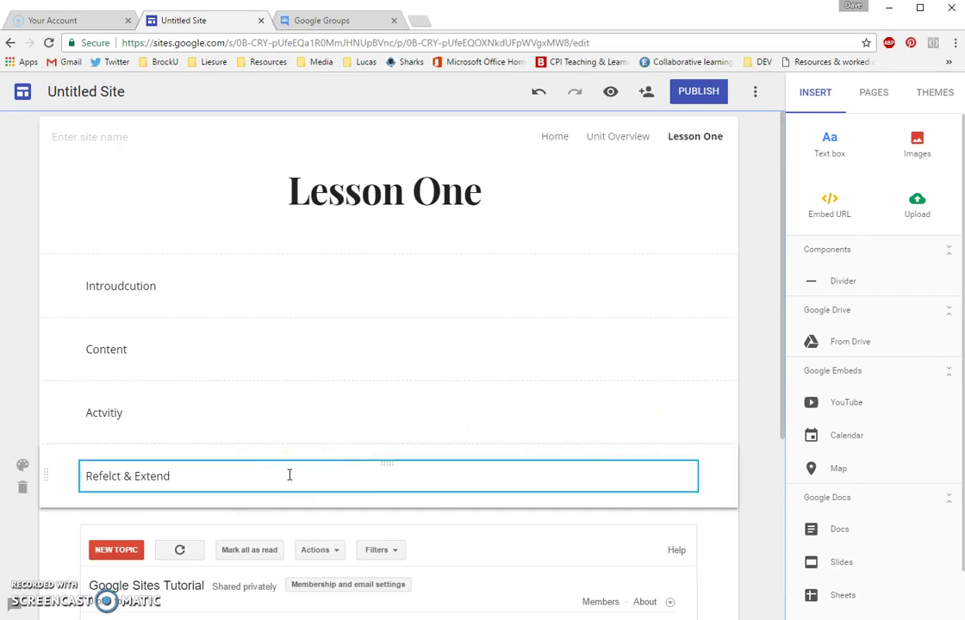
pyautogui.click(230, 413)
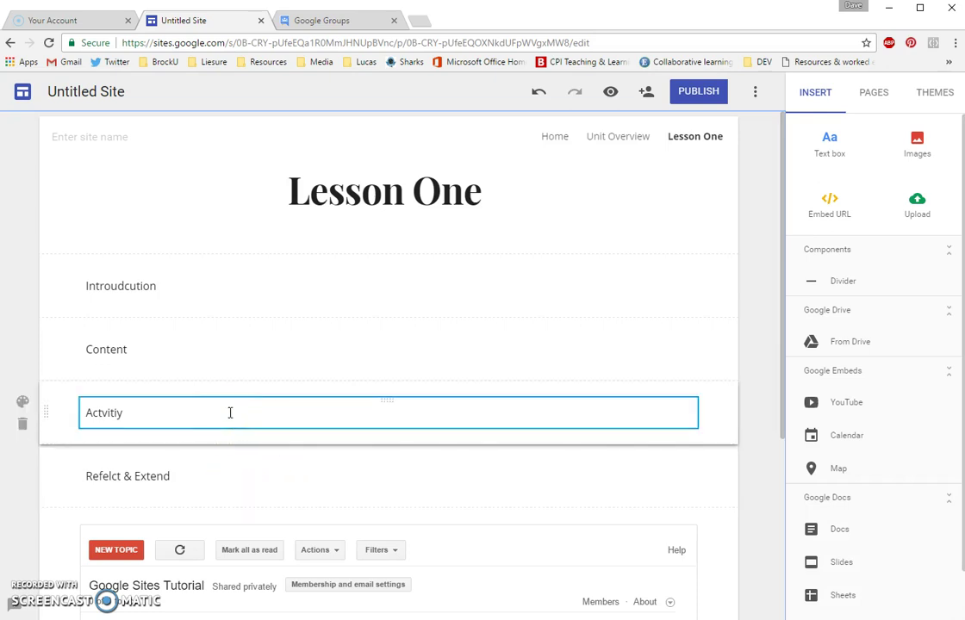
pyautogui.scroll(-2, 230, 412)
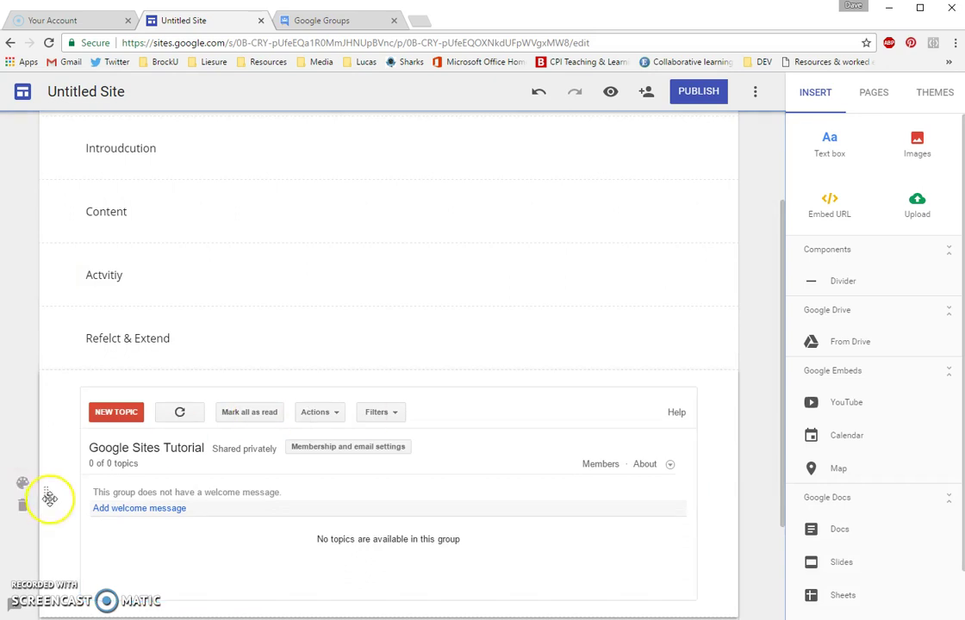
pyautogui.moveTo(47, 495); pyautogui.dragTo(79, 535)
pyautogui.scroll(-2, 74, 418)
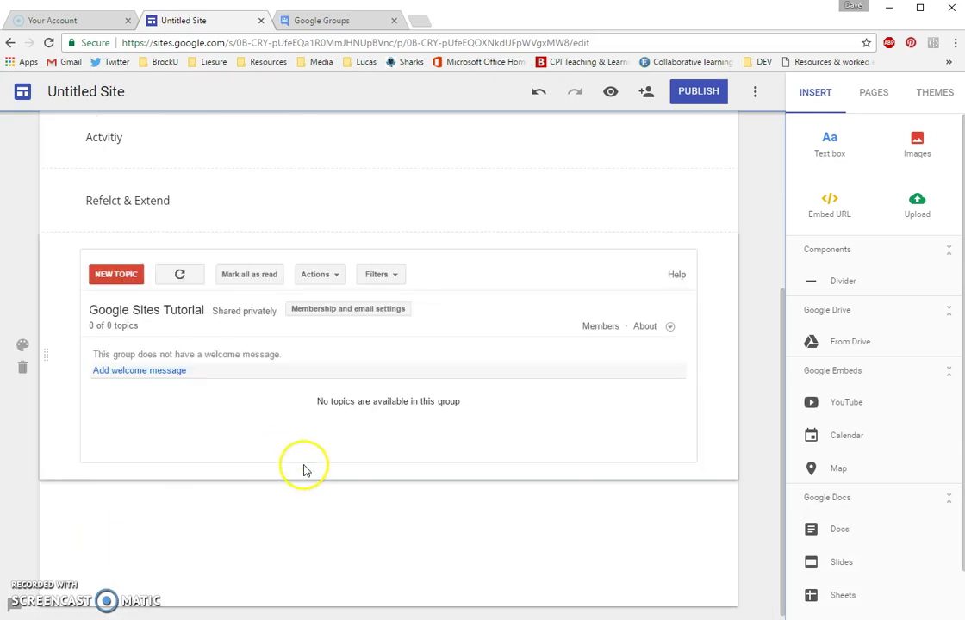
pyautogui.scroll(3, 307, 476)
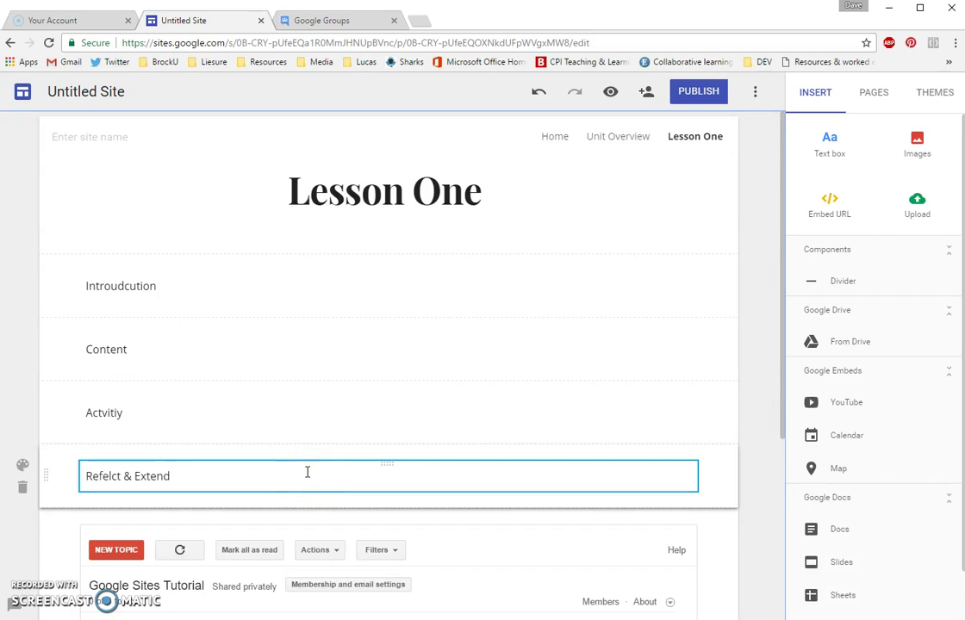
pyautogui.click(452, 424)
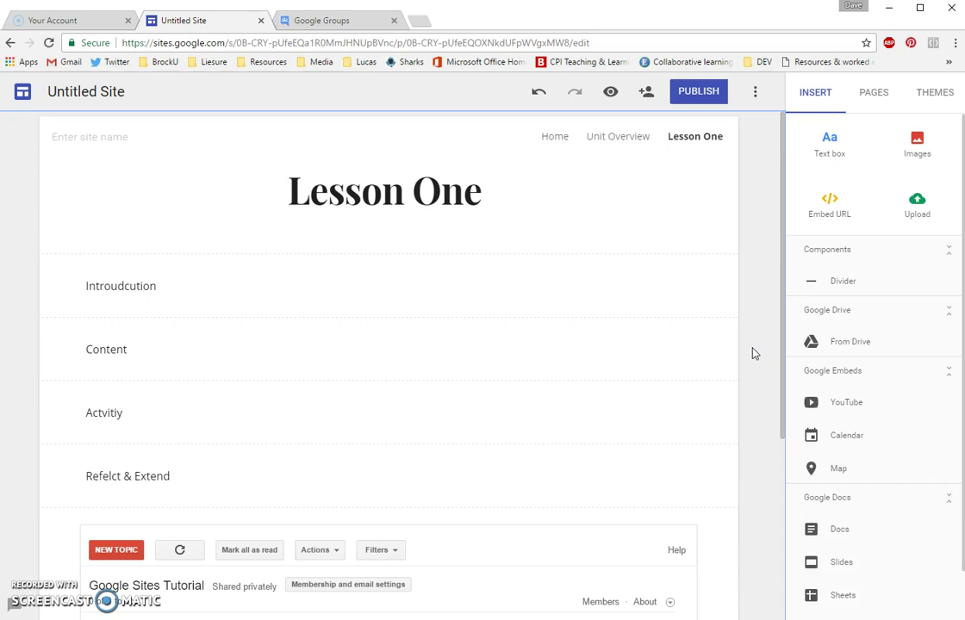
pyautogui.click(648, 93)
pyautogui.click(431, 200)
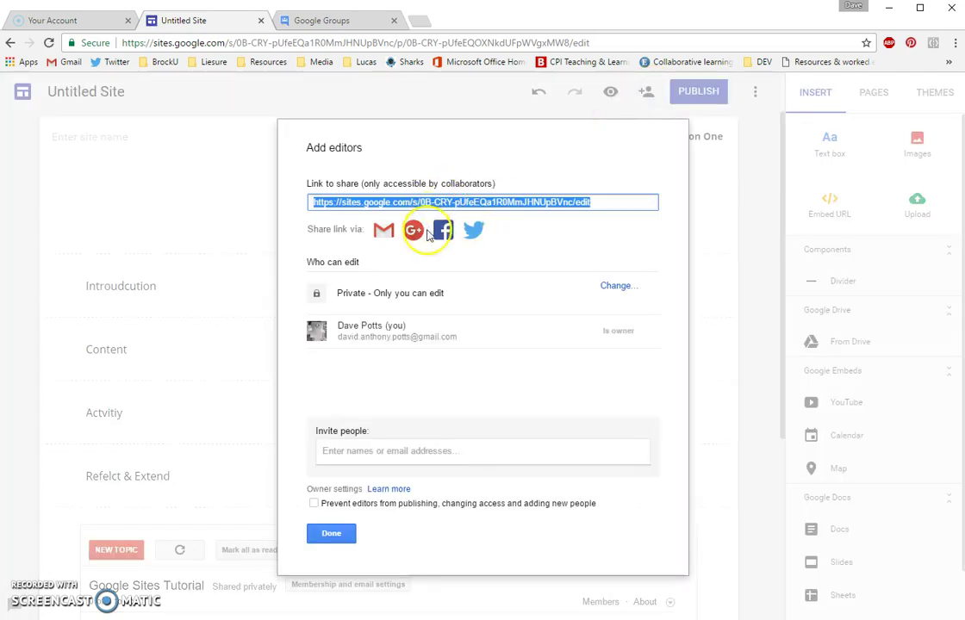
pyautogui.click(348, 449)
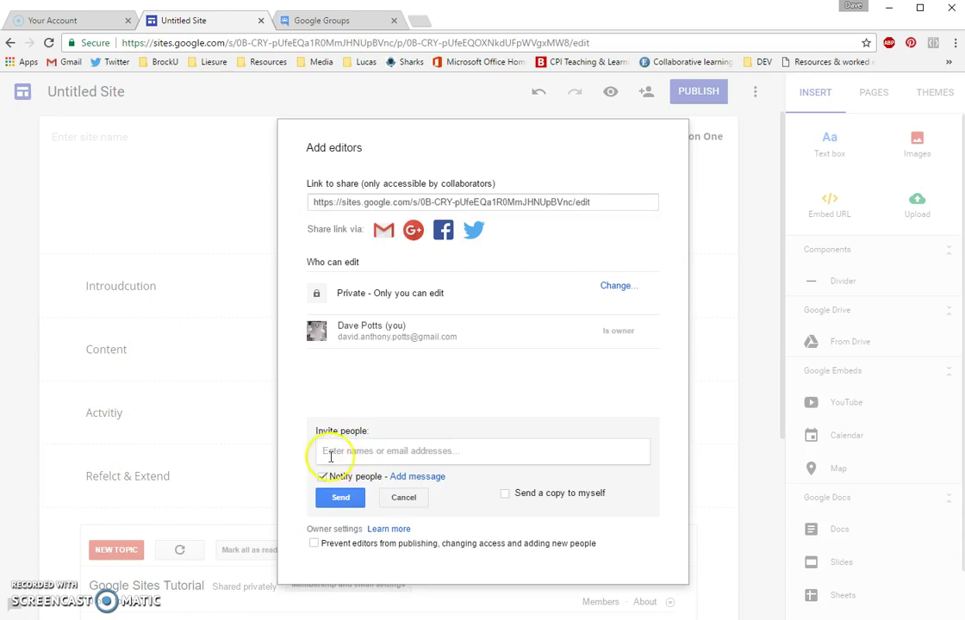
pyautogui.click(413, 499)
pyautogui.click(337, 532)
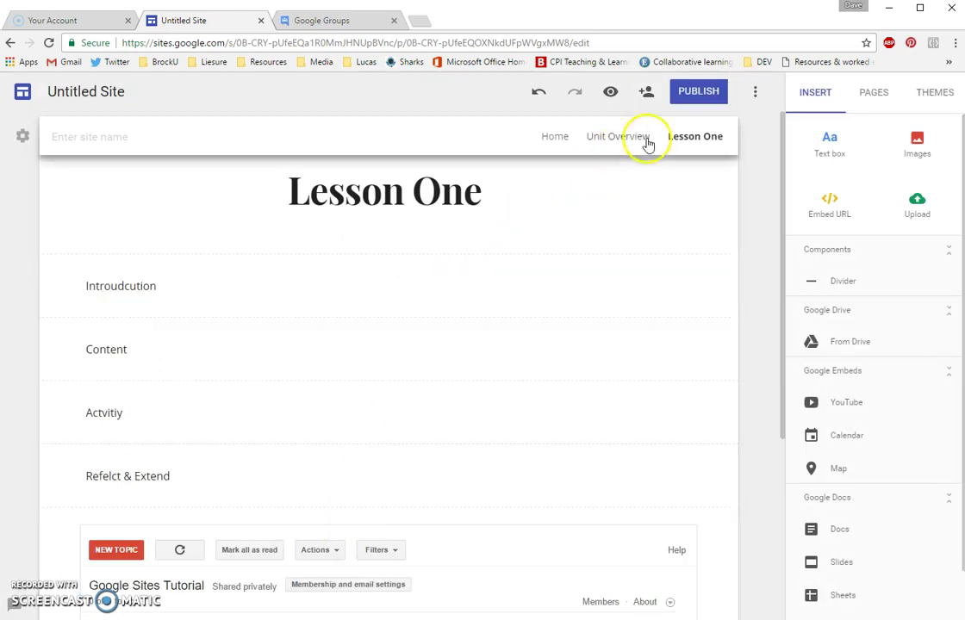
pyautogui.click(610, 93)
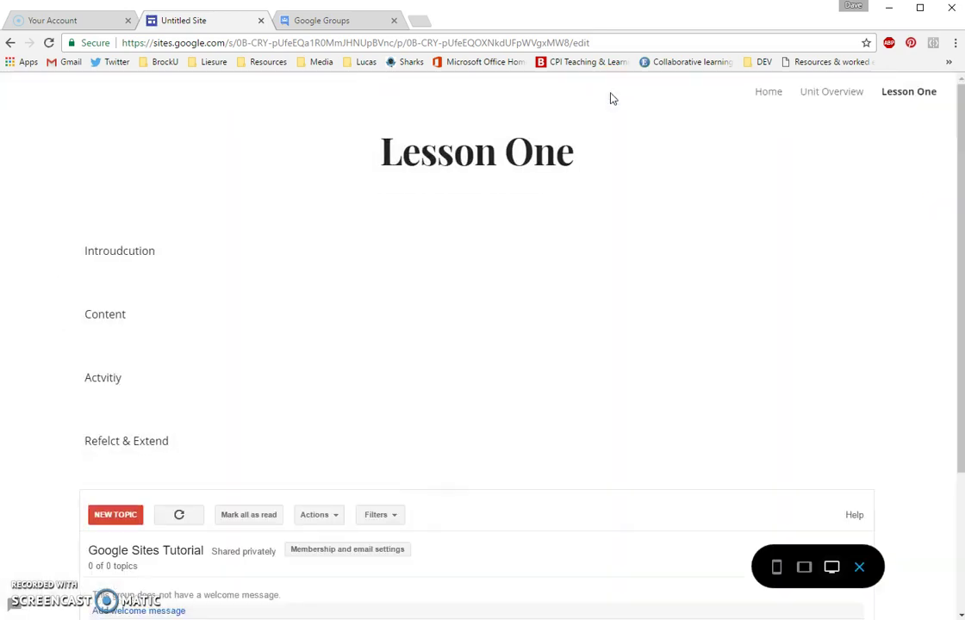
pyautogui.click(775, 564)
pyautogui.click(803, 567)
pyautogui.click(831, 567)
pyautogui.click(859, 567)
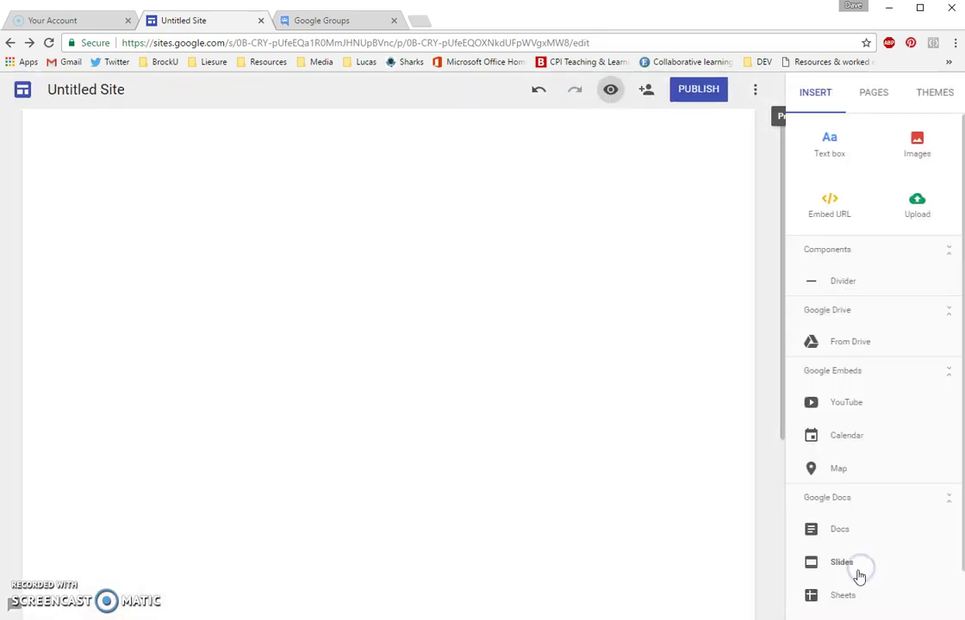
pyautogui.click(761, 449)
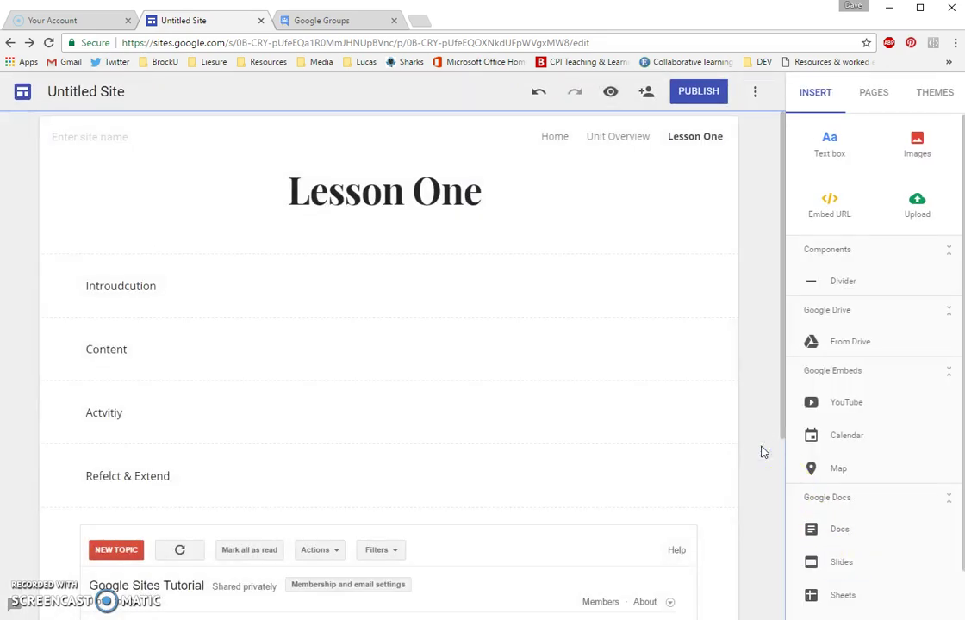